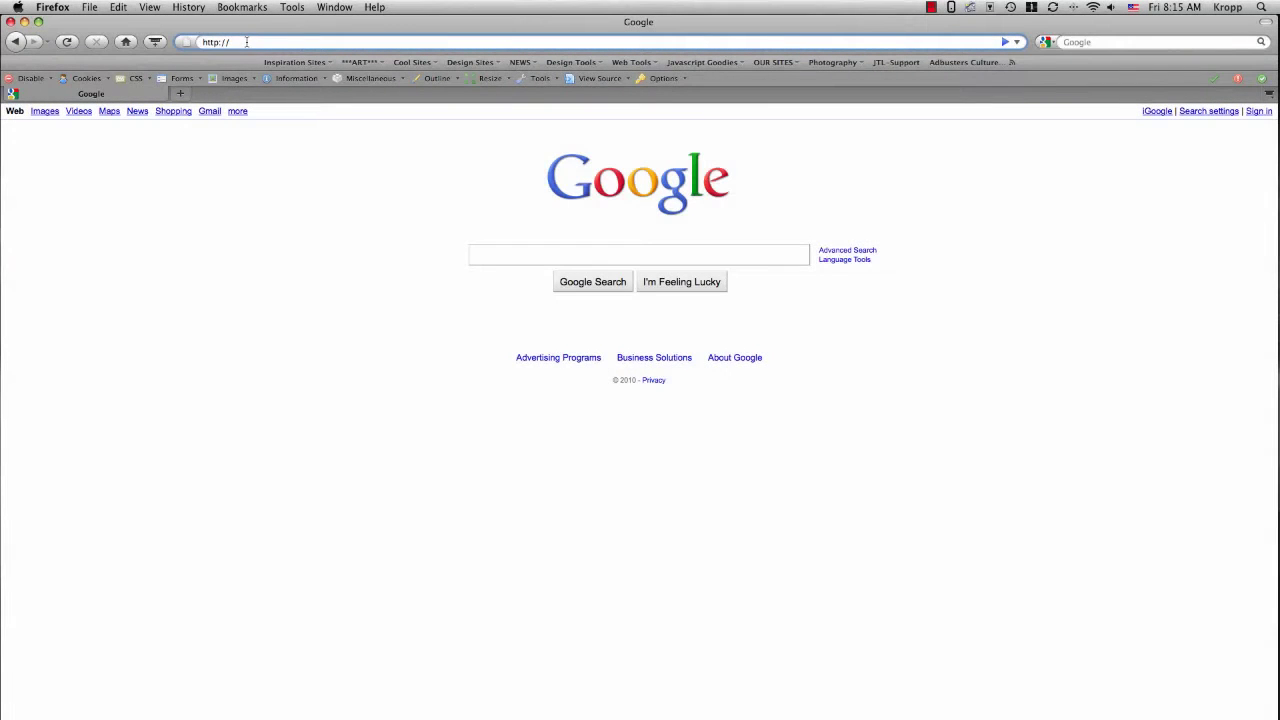
- Go to the Greenscapes site at sevell.com/greenscapes using the address-bar suggestion
type("s")
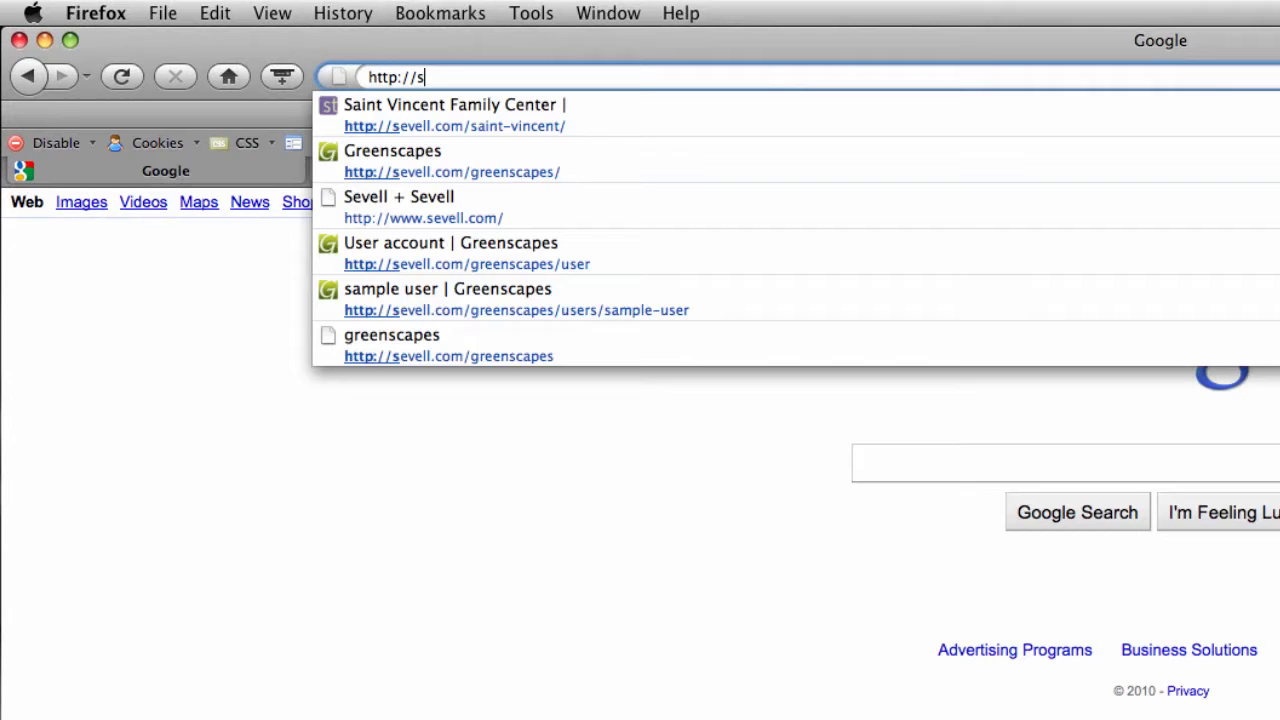
type("evell.co")
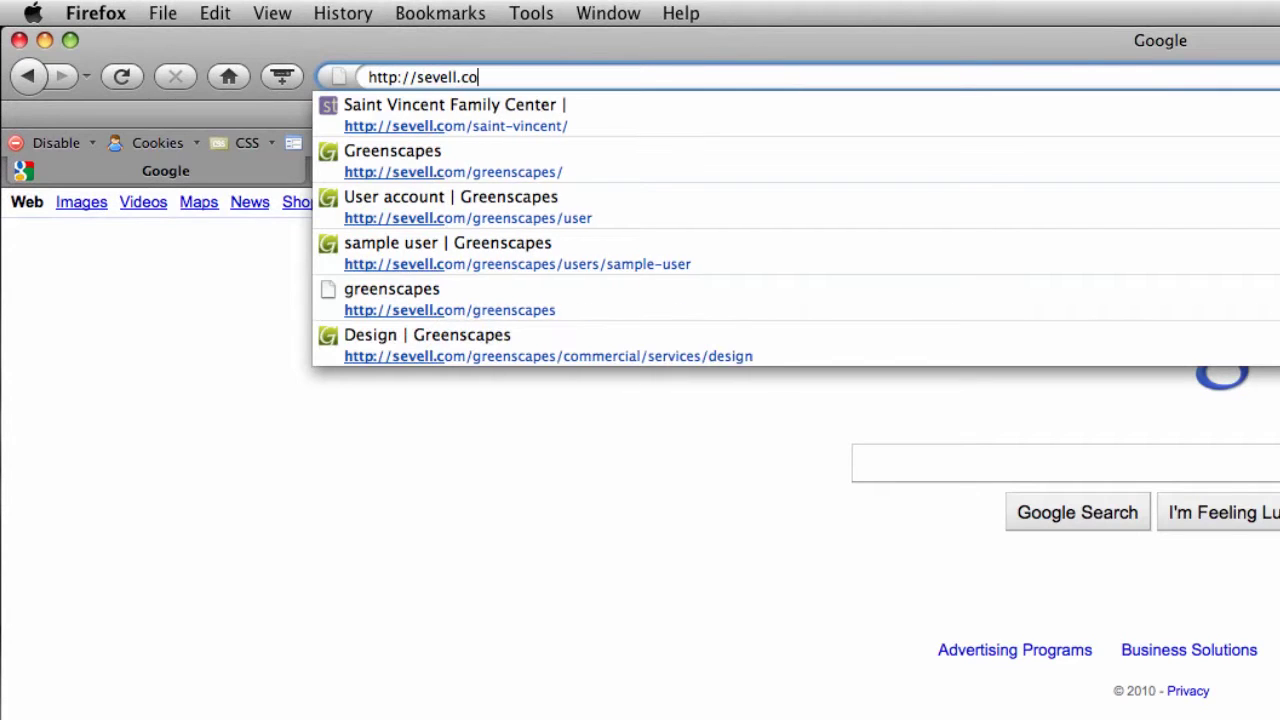
type("m/gr")
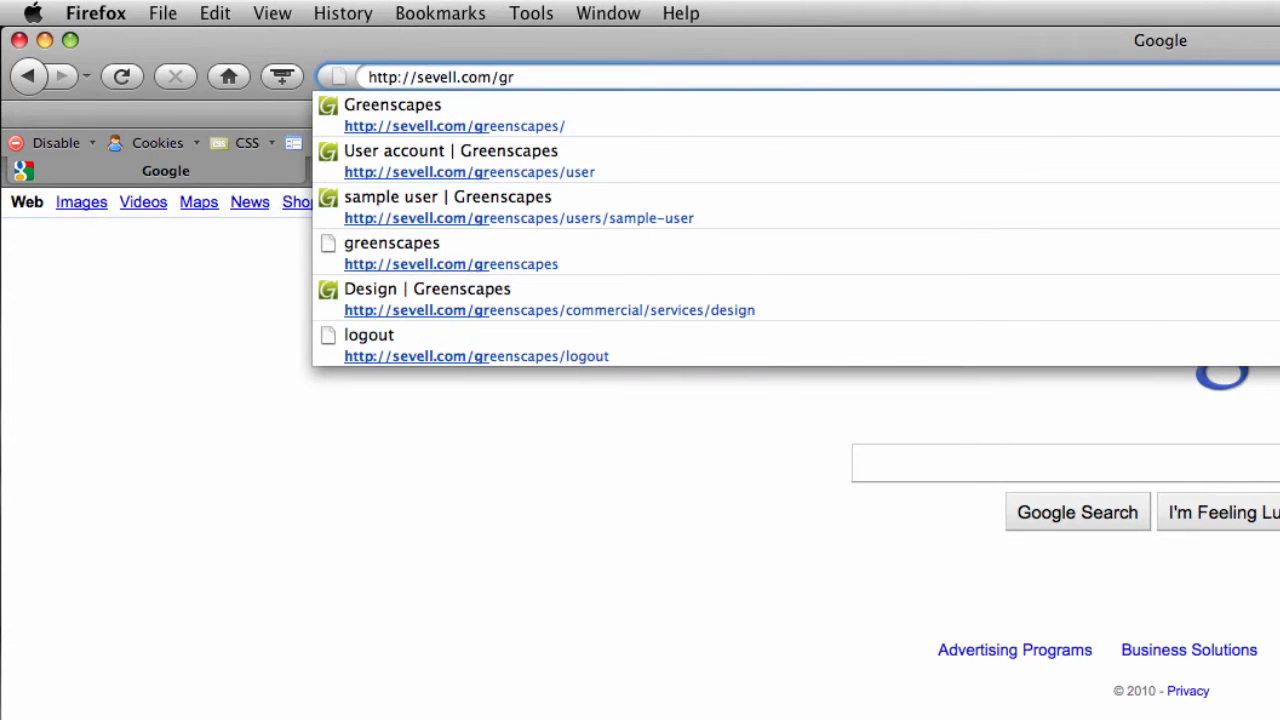
left_click(429, 100)
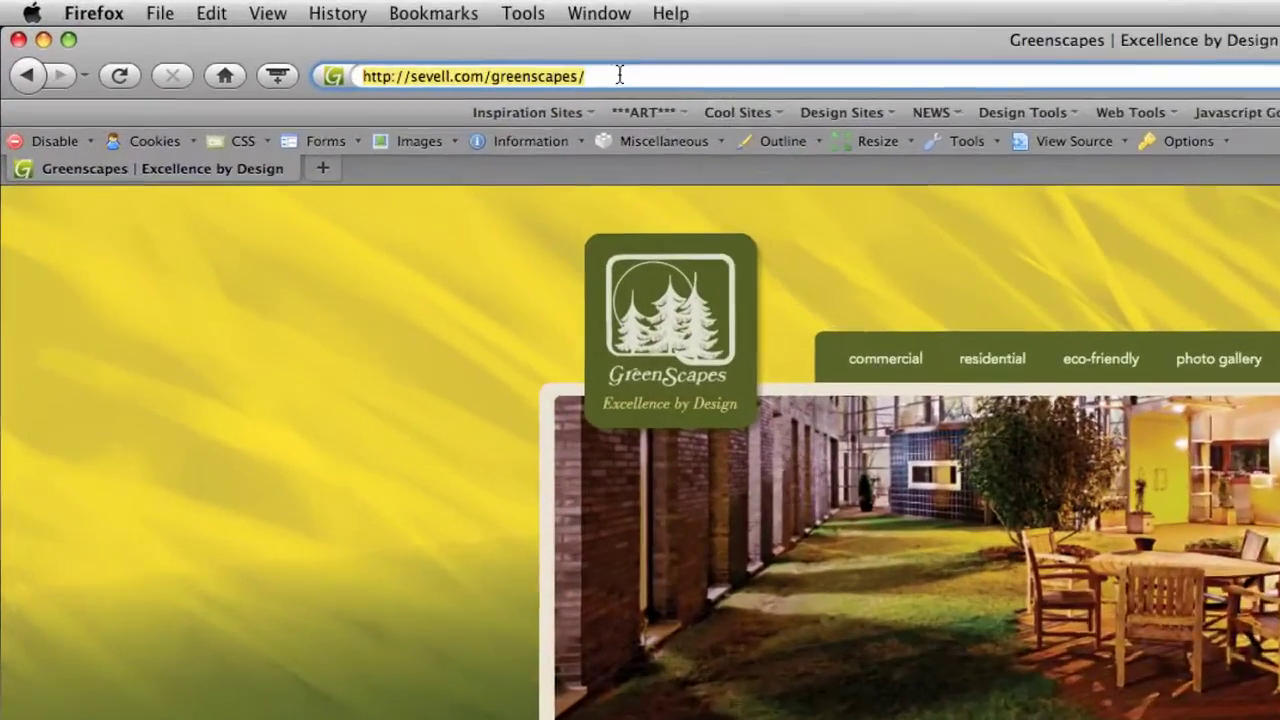
- Load the login page at sevell.com/greenscapes/user
left_click(346, 42)
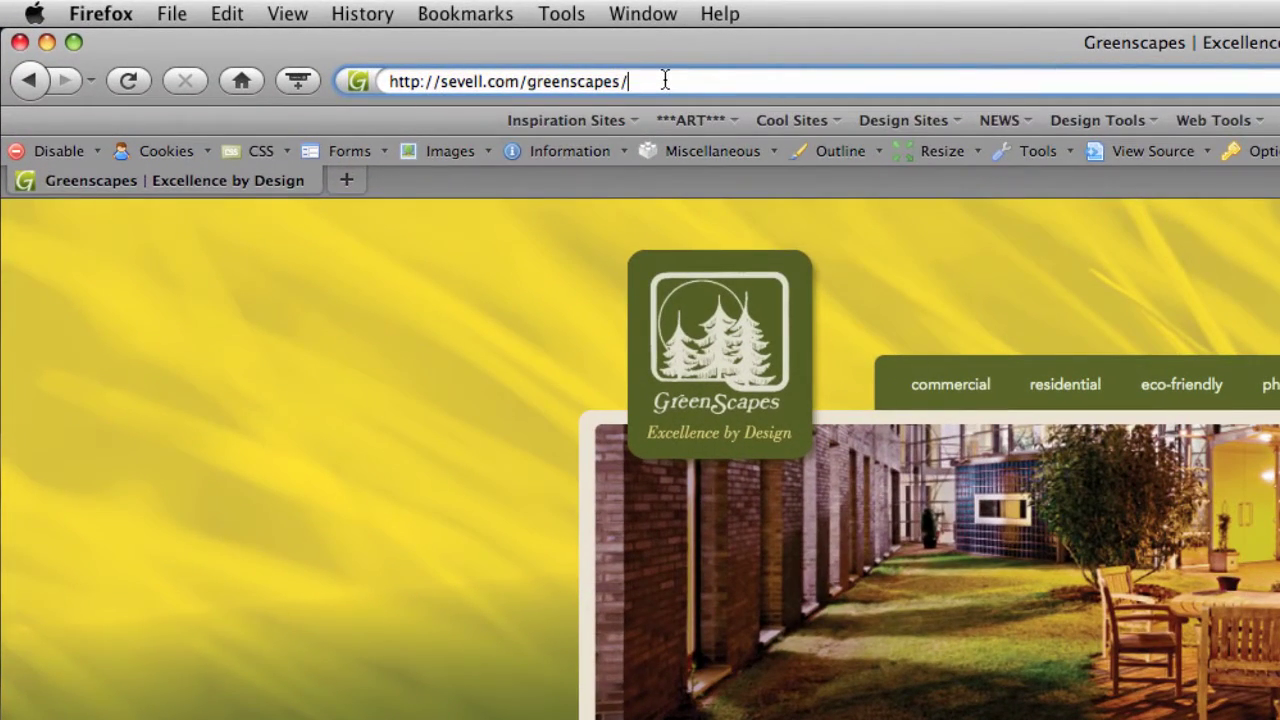
type("user")
key("Return")
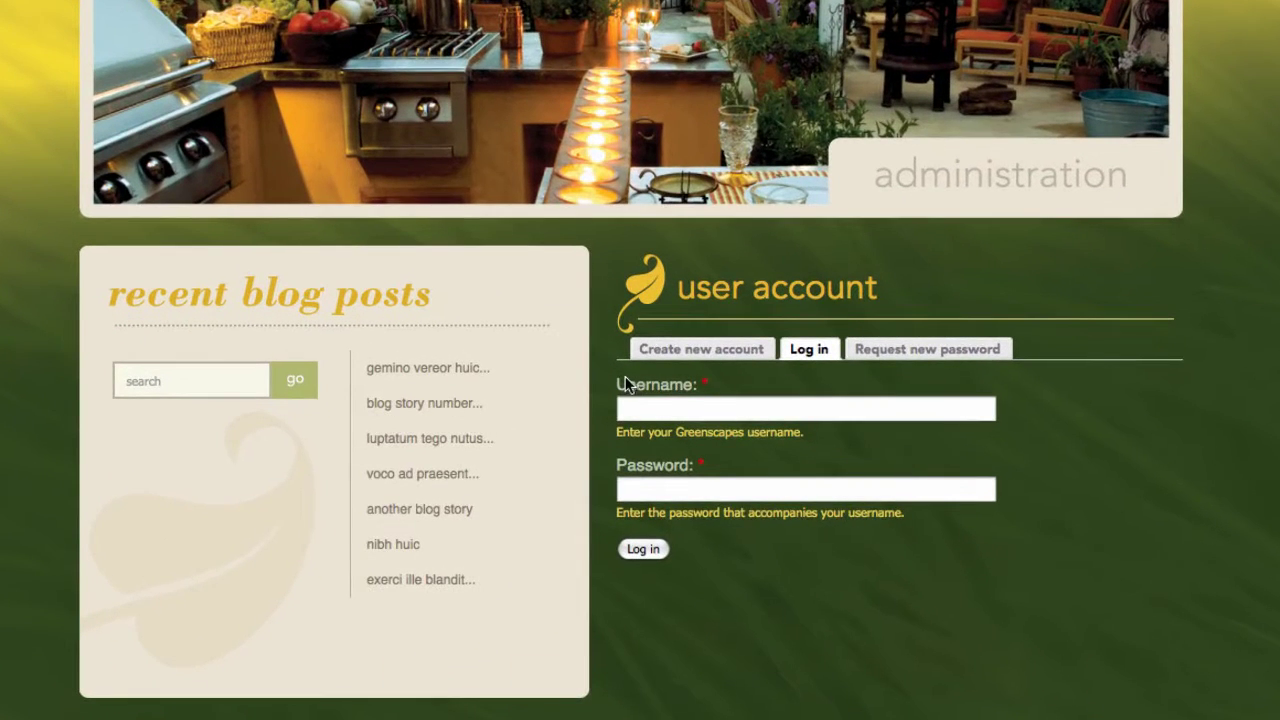
- Log in with the browser-remembered demo account username and password
left_click(648, 409)
type("sample")
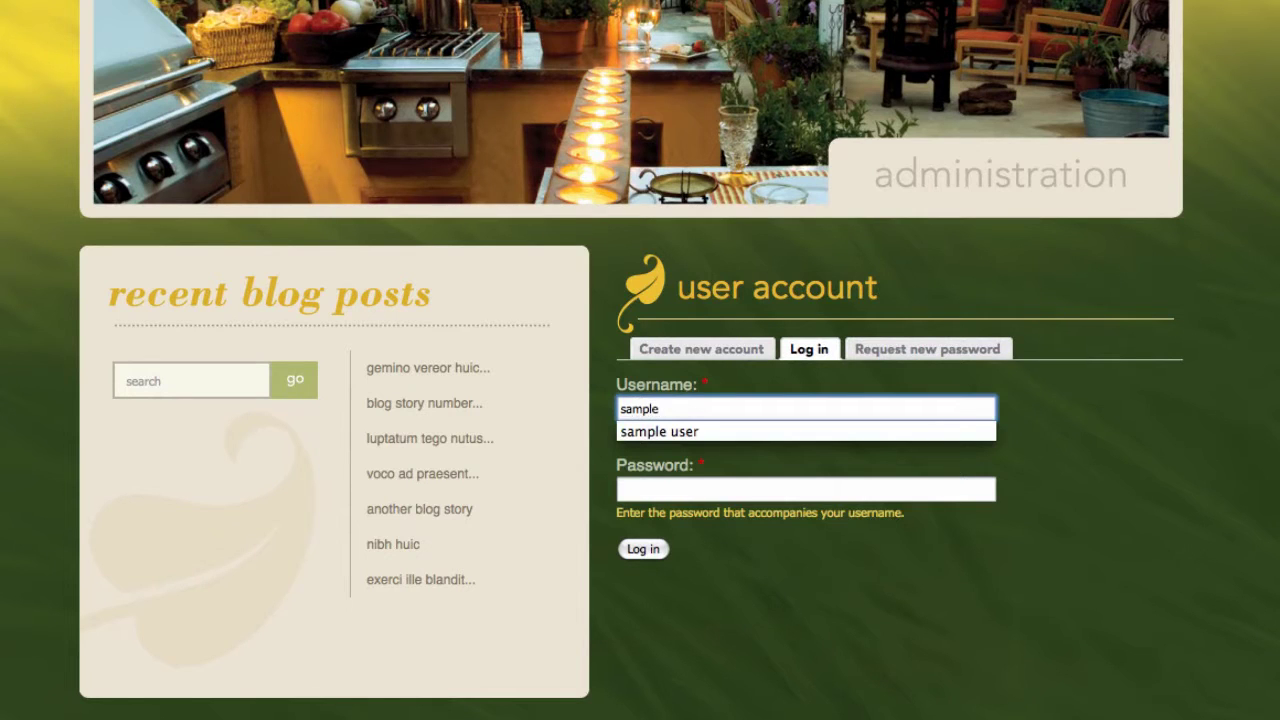
key("Down")
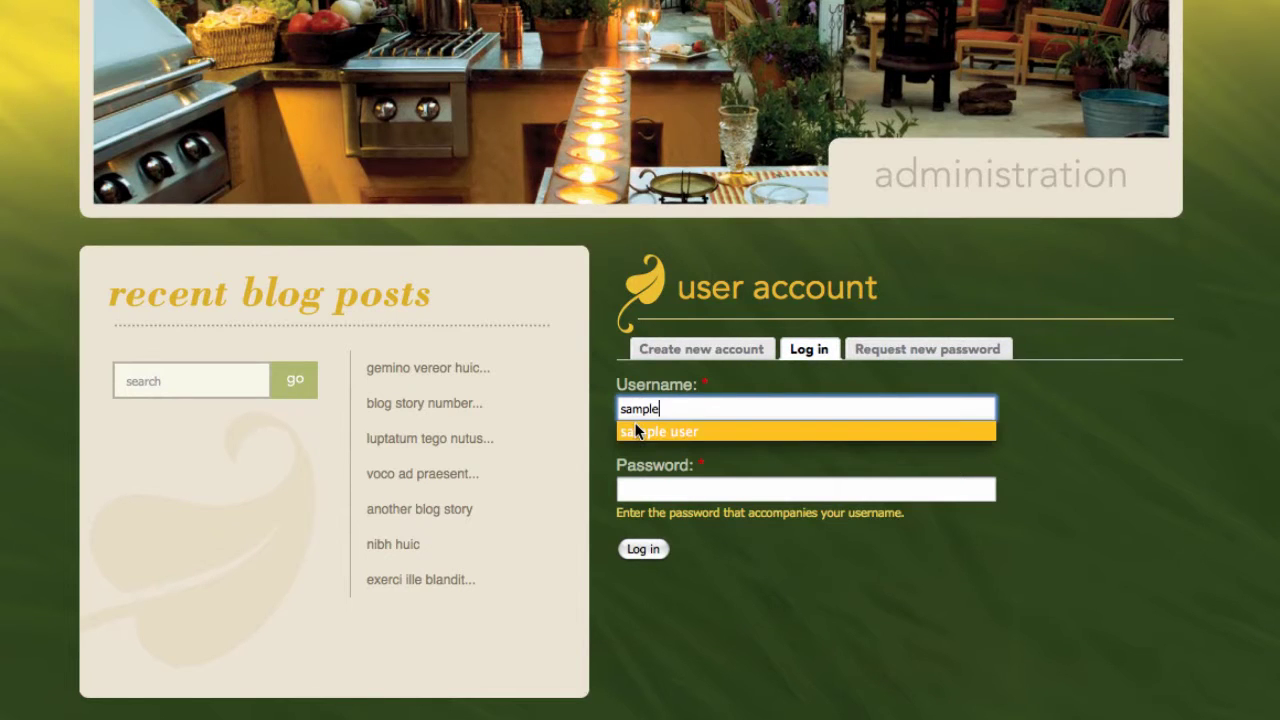
key("Return")
left_click(648, 550)
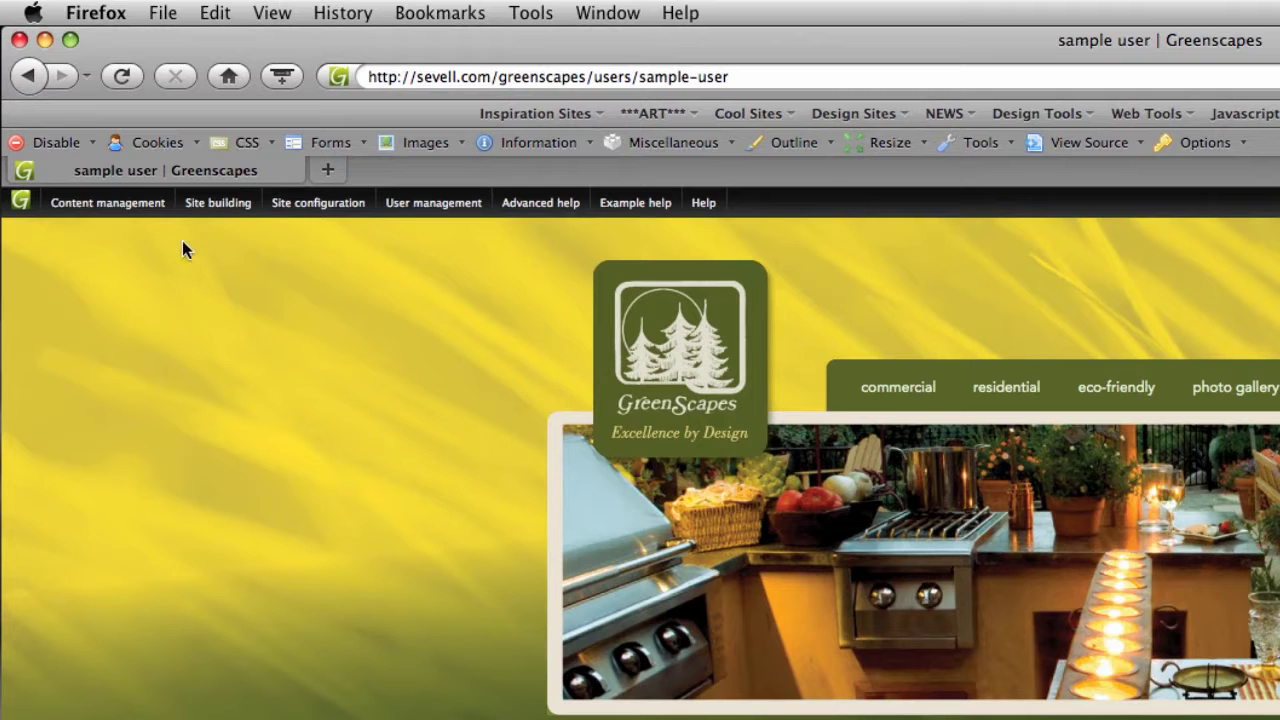
- Expand commercial > services in the navigation to reveal design through seasonal
mouse_move(132, 215)
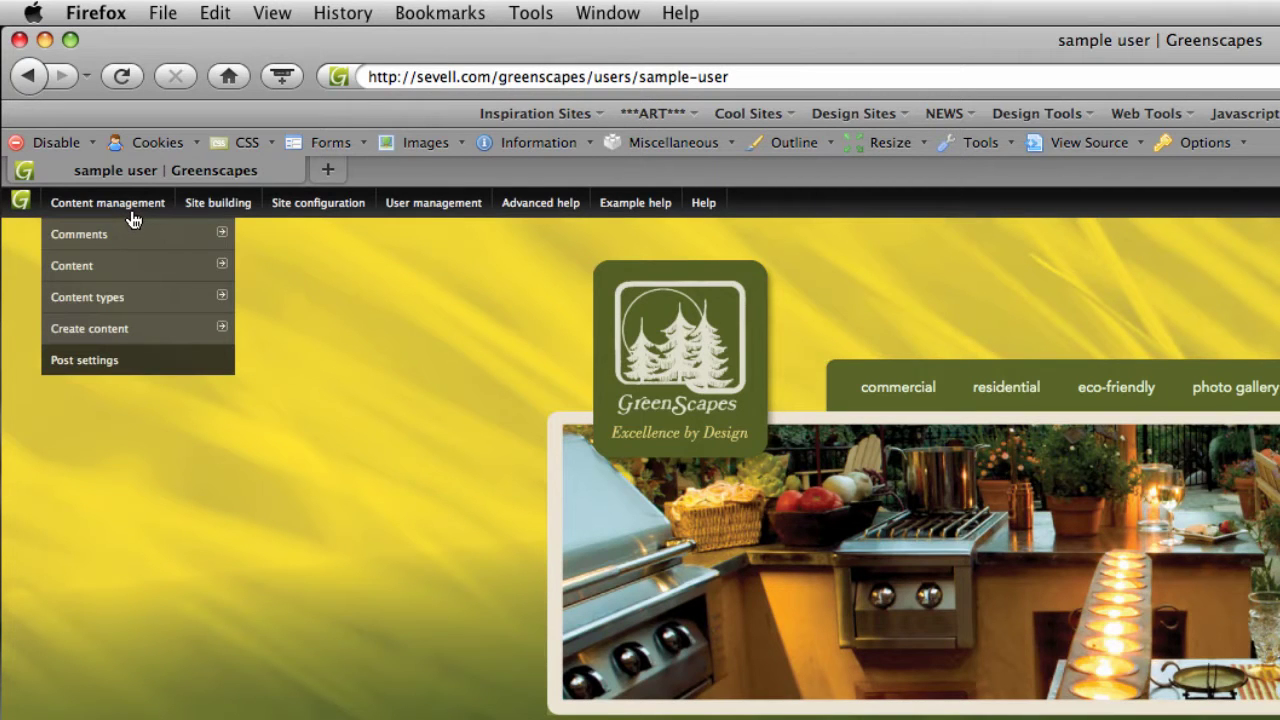
mouse_move(123, 265)
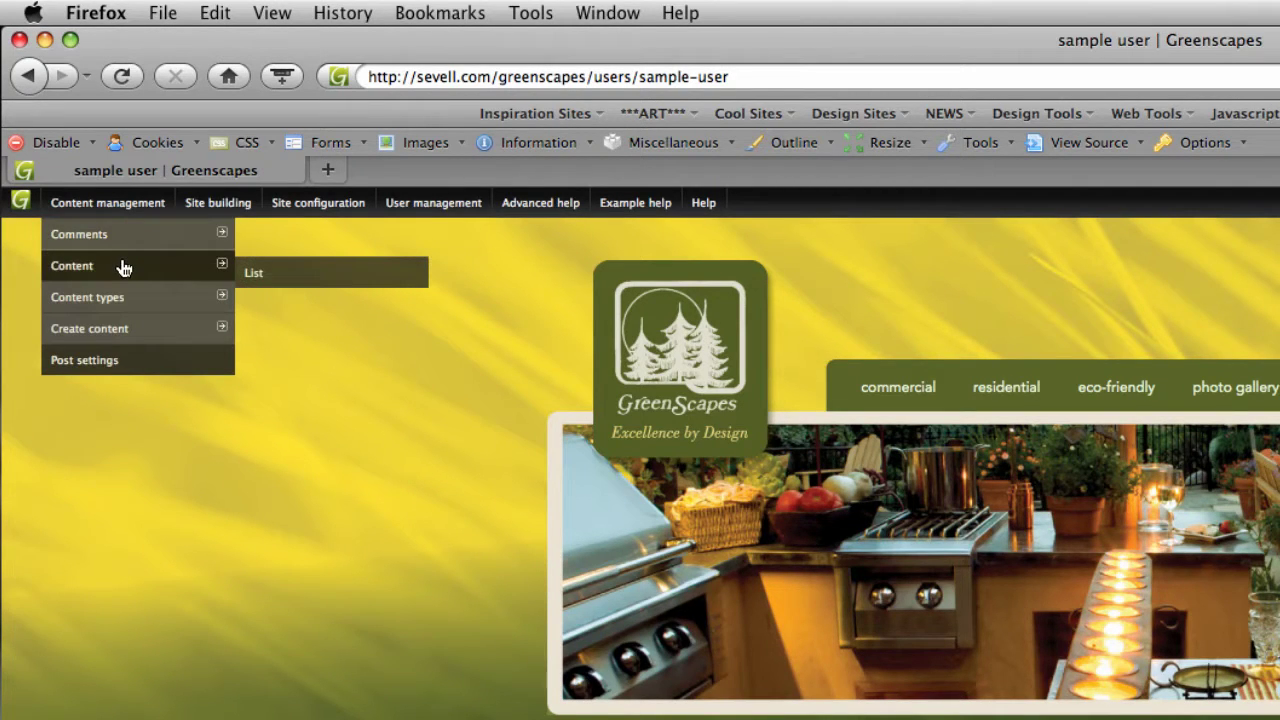
mouse_move(125, 330)
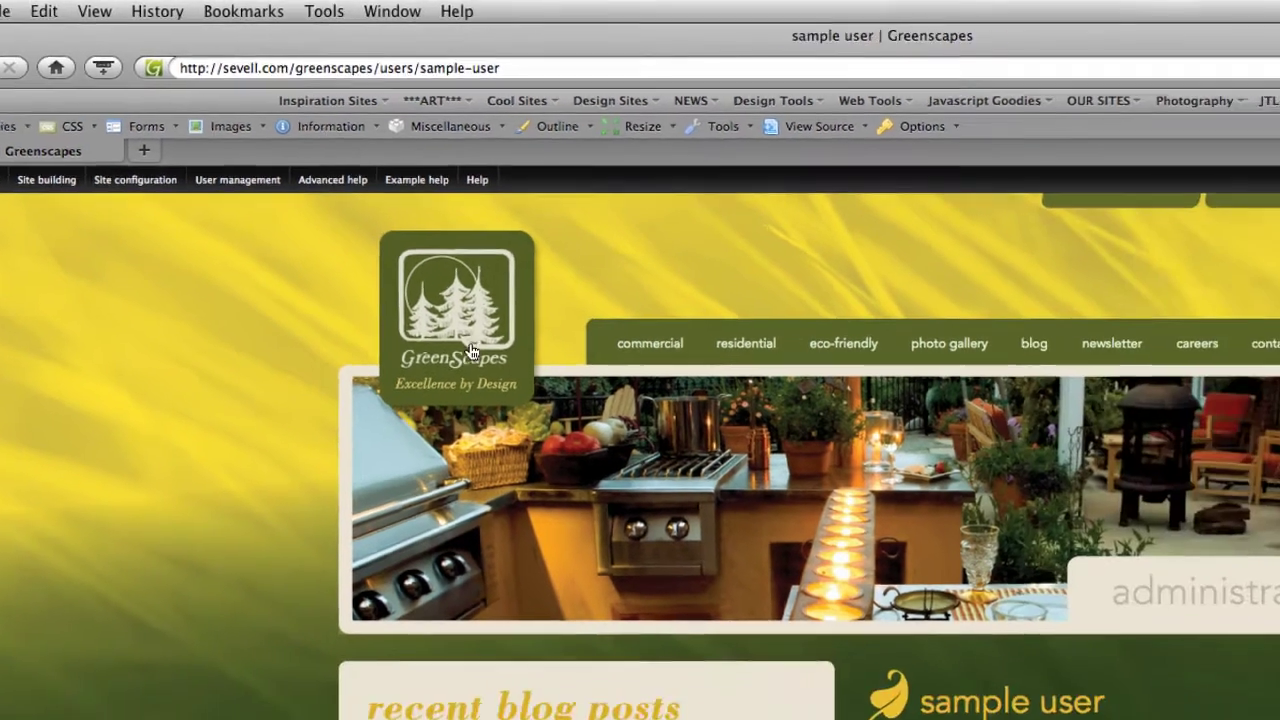
mouse_move(898, 388)
mouse_move(465, 382)
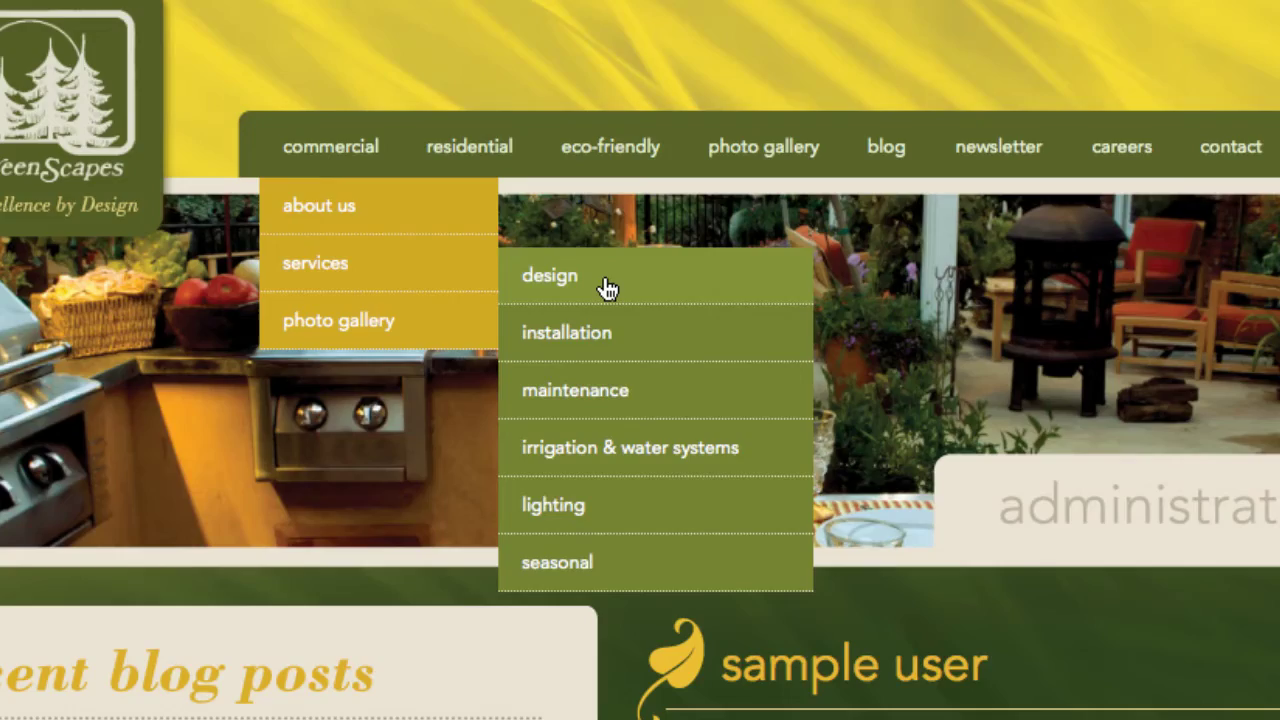
- Open the commercial services Design page and scroll through its sub-headlines and list
left_click(607, 289)
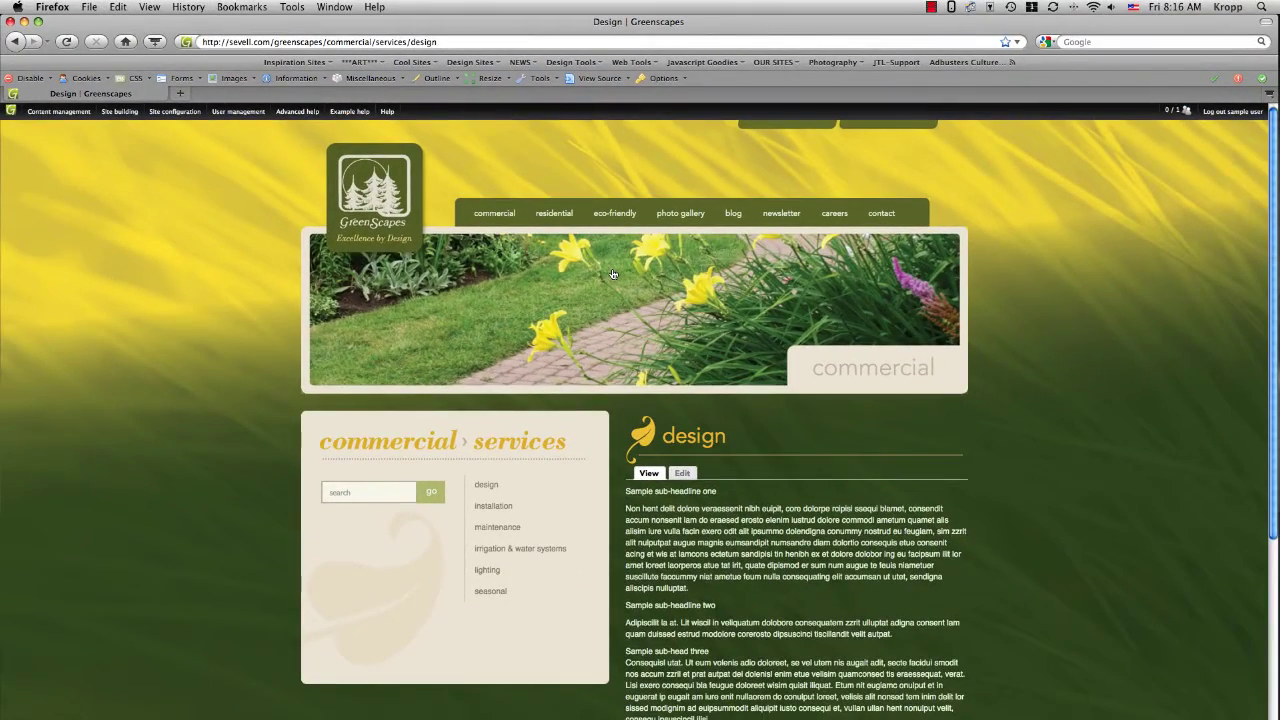
scroll(1096, 334, "down", 2)
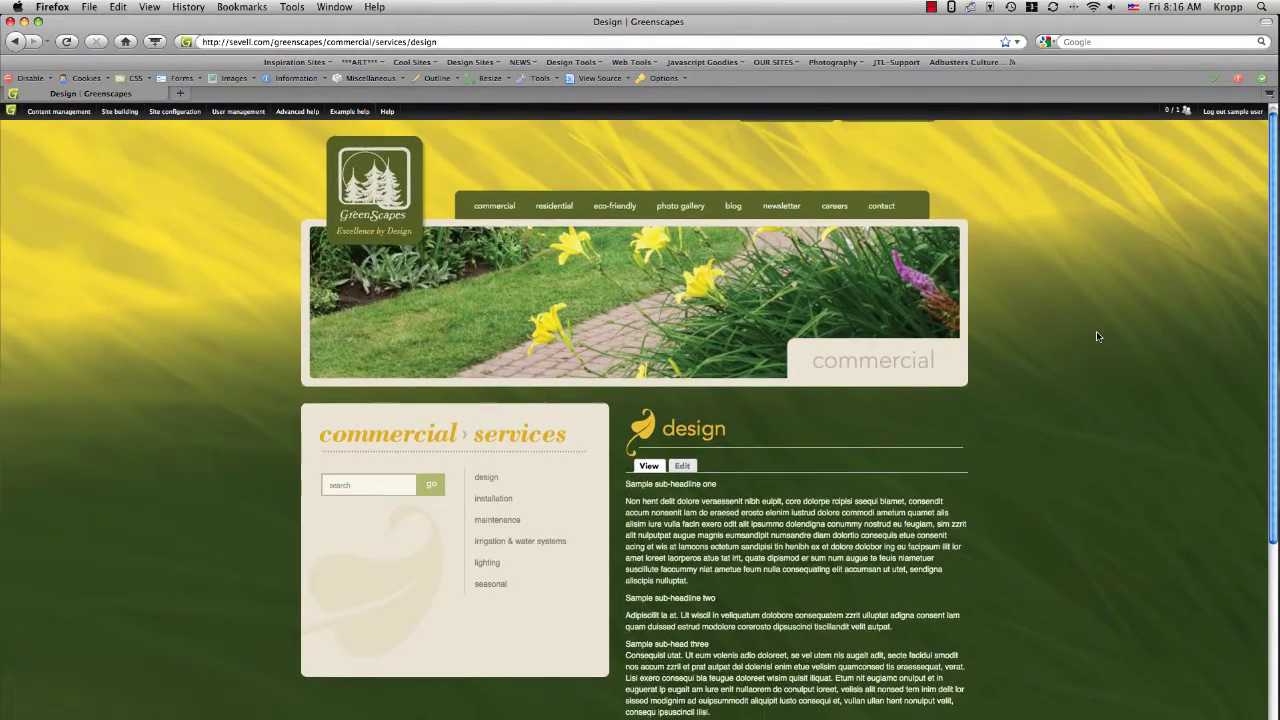
scroll(1096, 336, "down", 3)
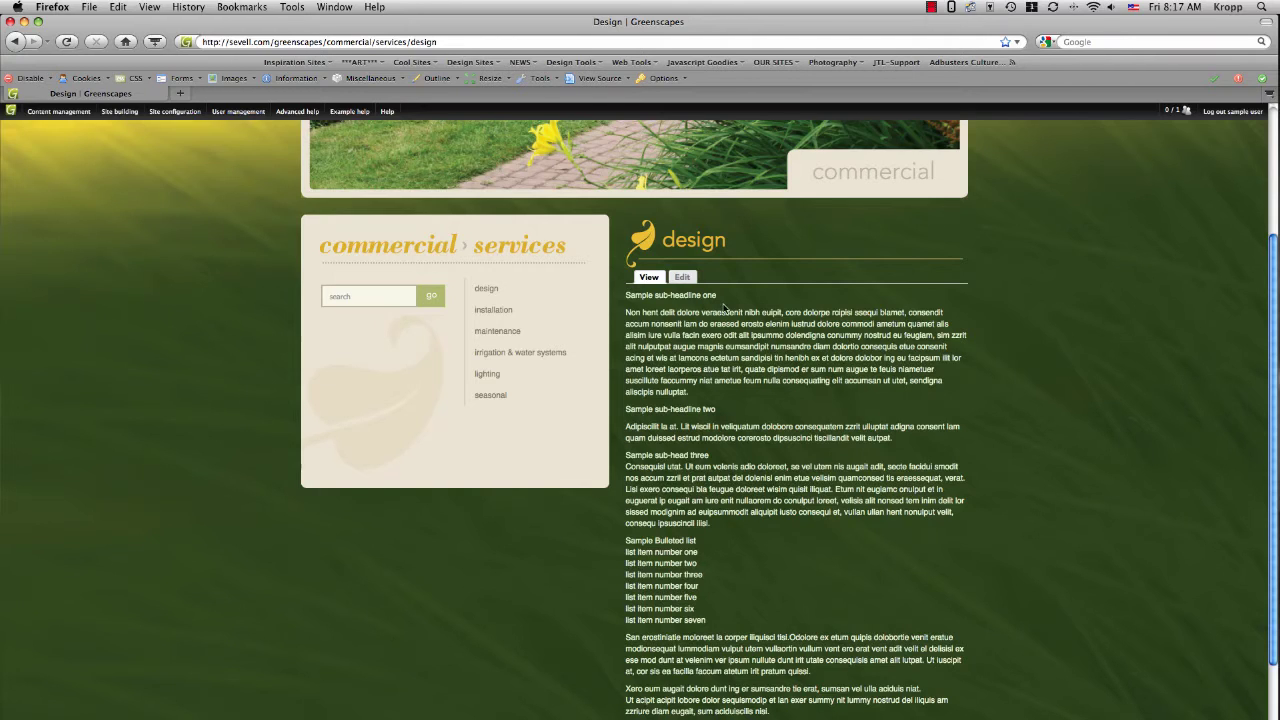
- Open the Design page (node/52) edit form and enlarge the Body editor
left_click(681, 278)
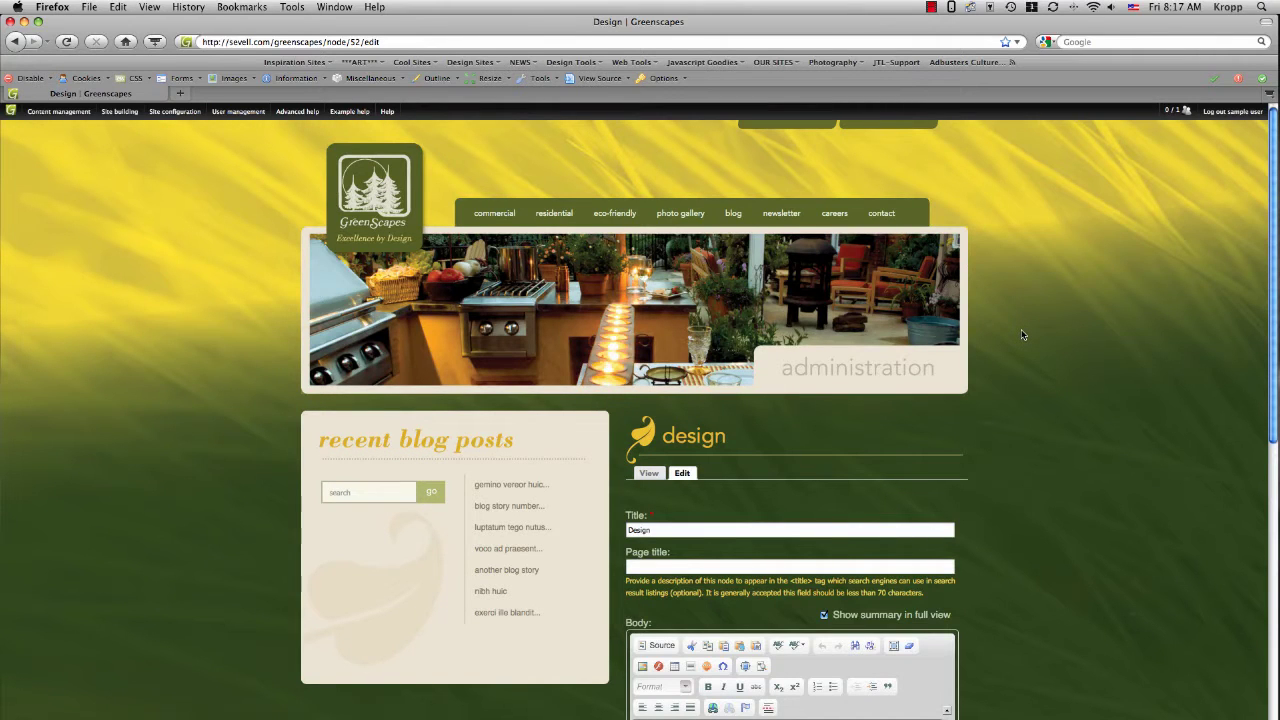
scroll(1022, 334, "down", 5)
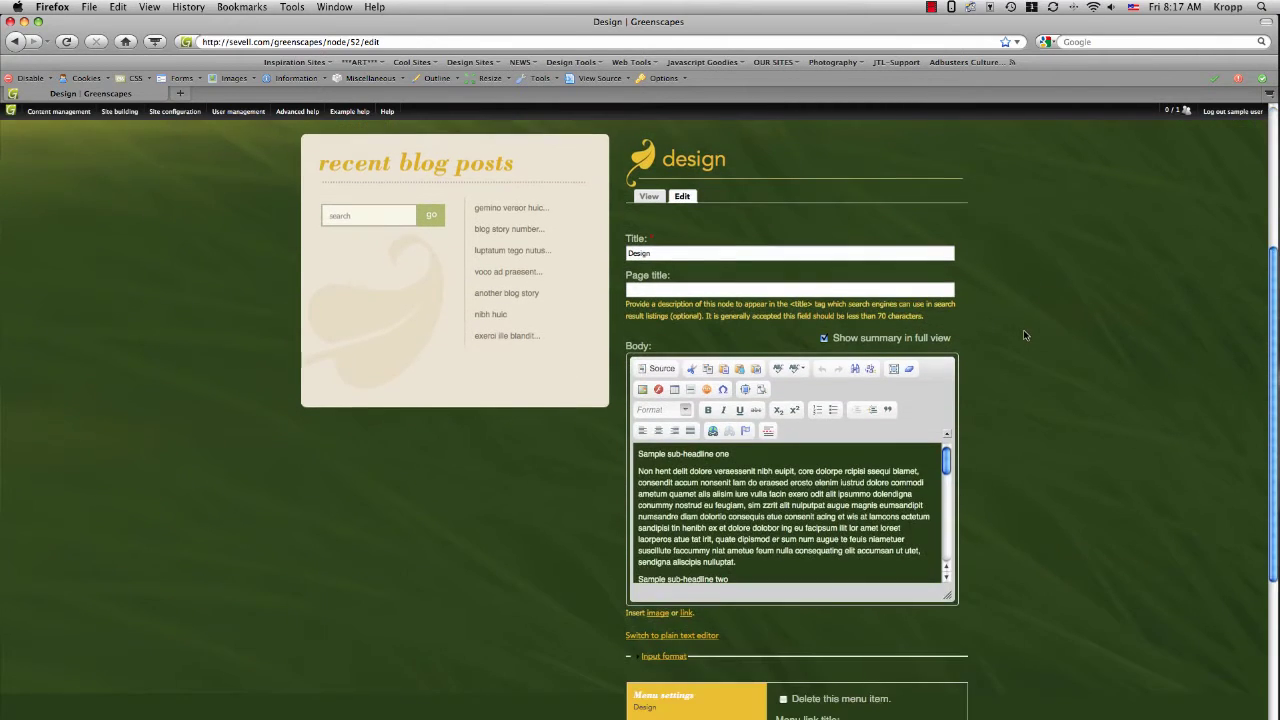
scroll(1024, 334, "down", 2)
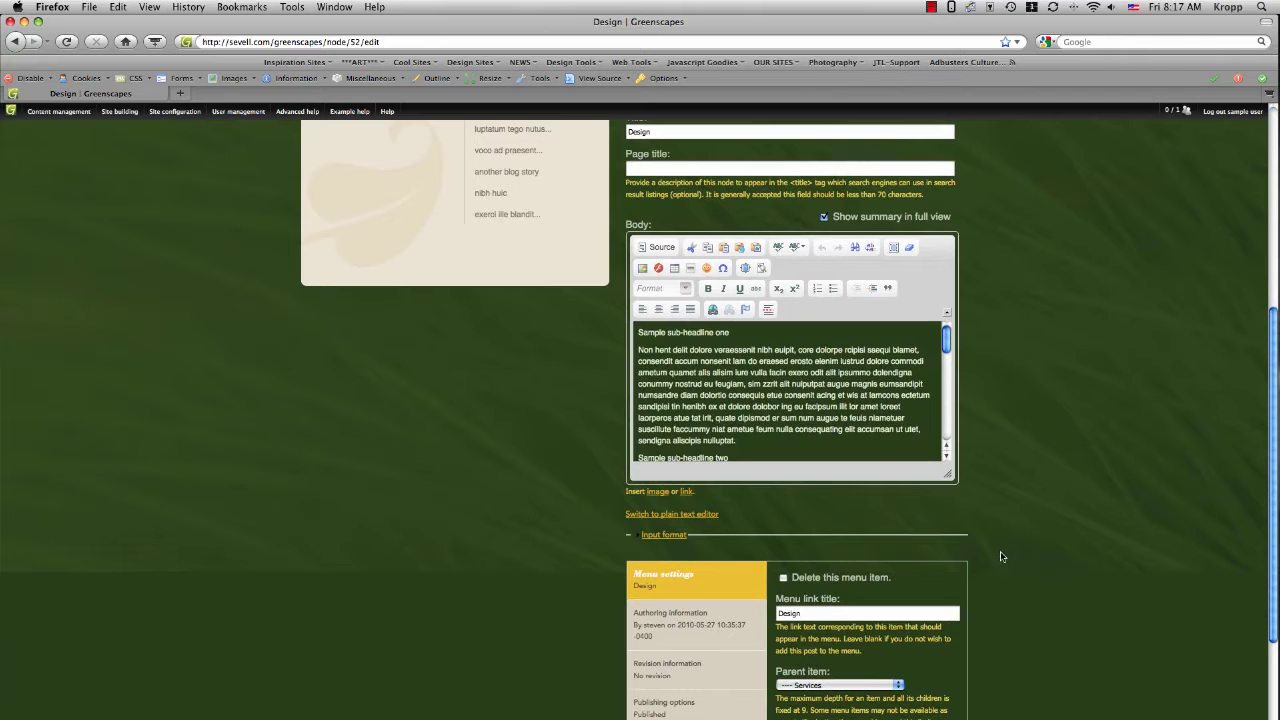
left_click_drag(946, 473, 962, 719)
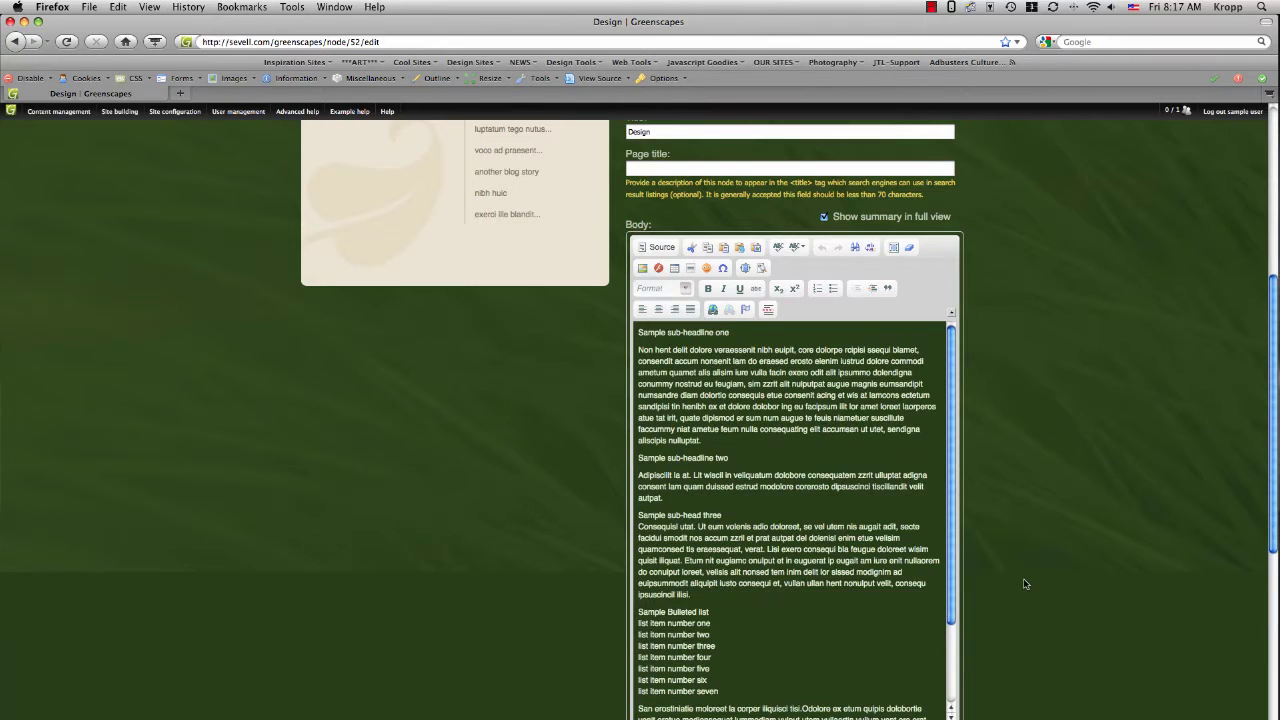
scroll(1024, 586, "down", 1)
scroll(1025, 586, "down", 1)
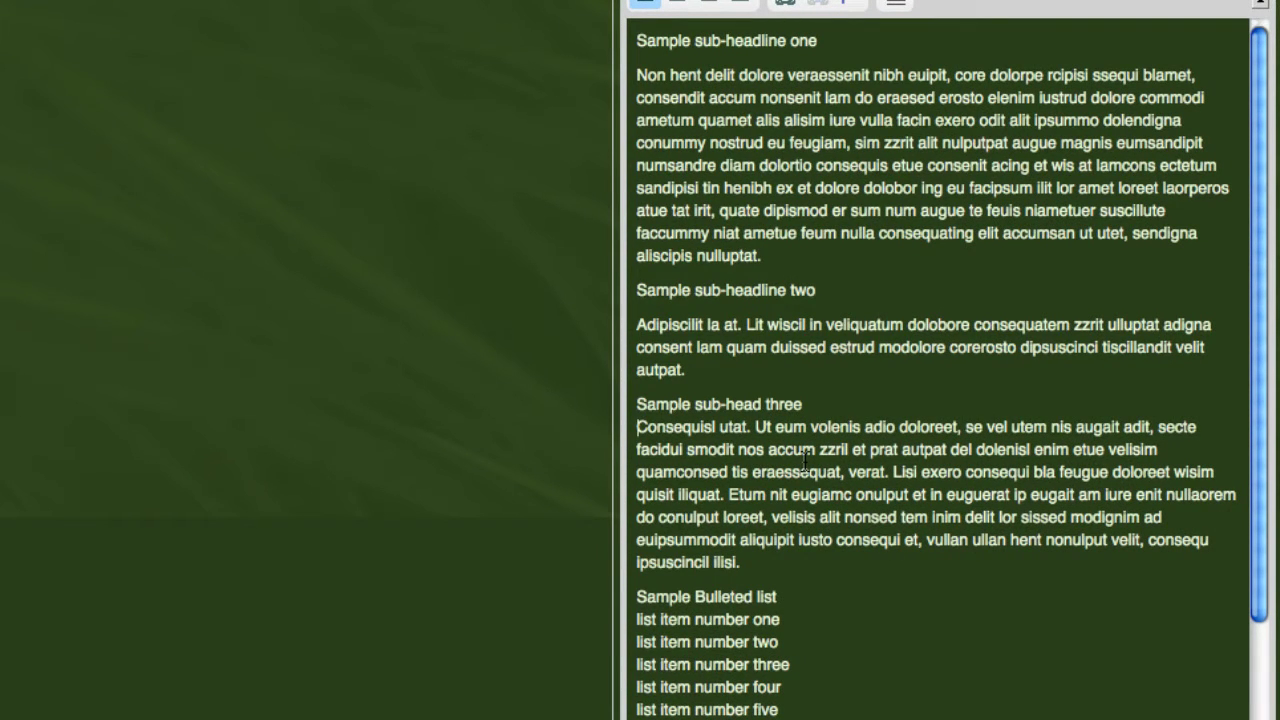
- Start new paragraphs after 'Sample sub-head three' and before 'list item number one'
key("BackSpace")
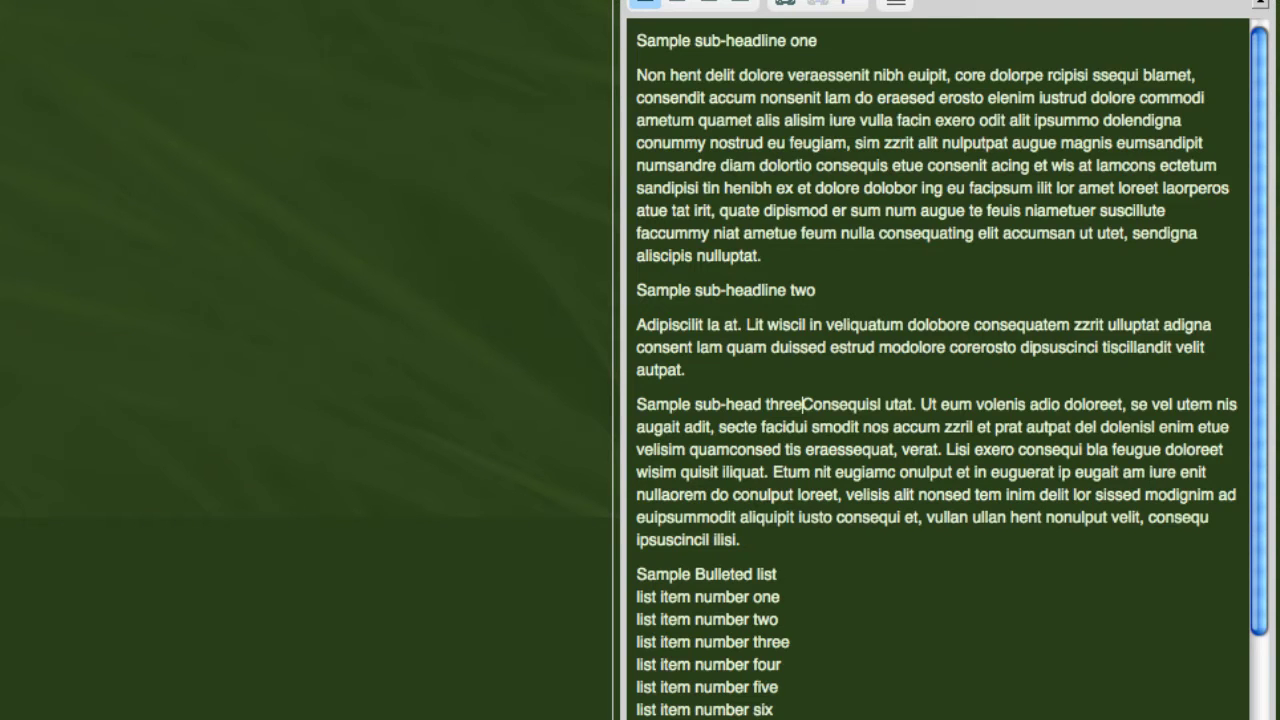
key("Return")
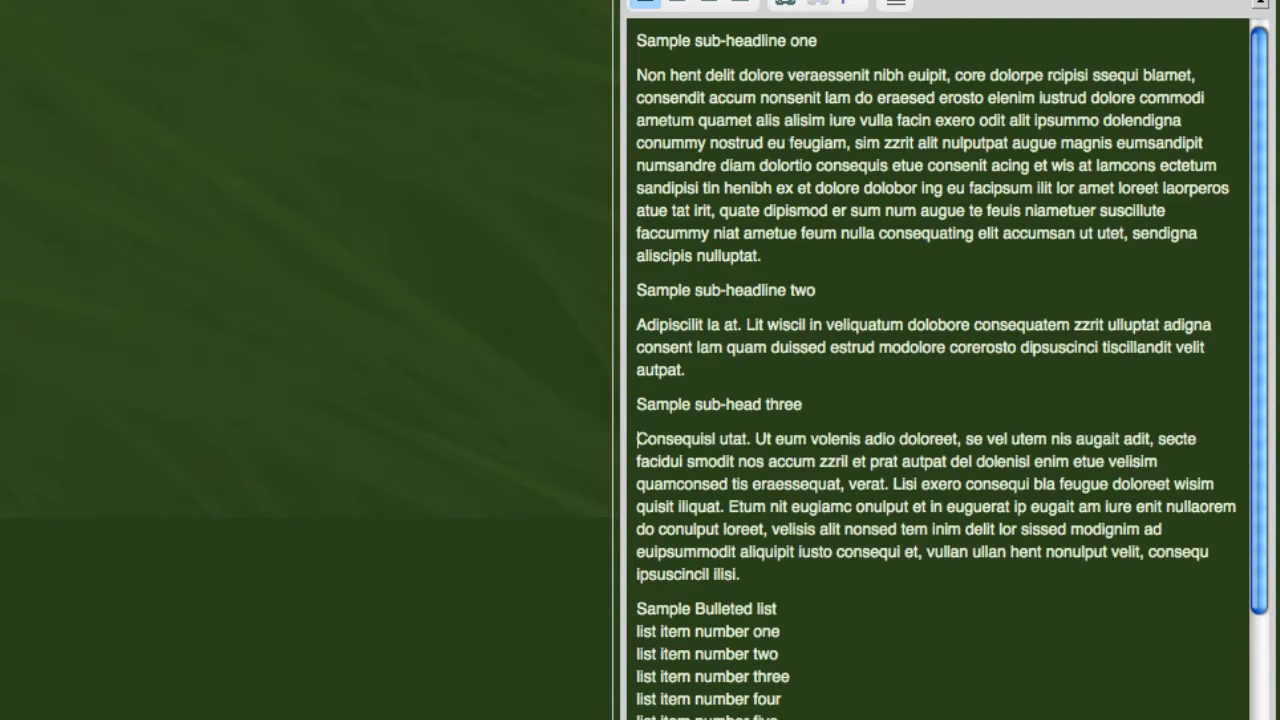
scroll(809, 471, "down", 3)
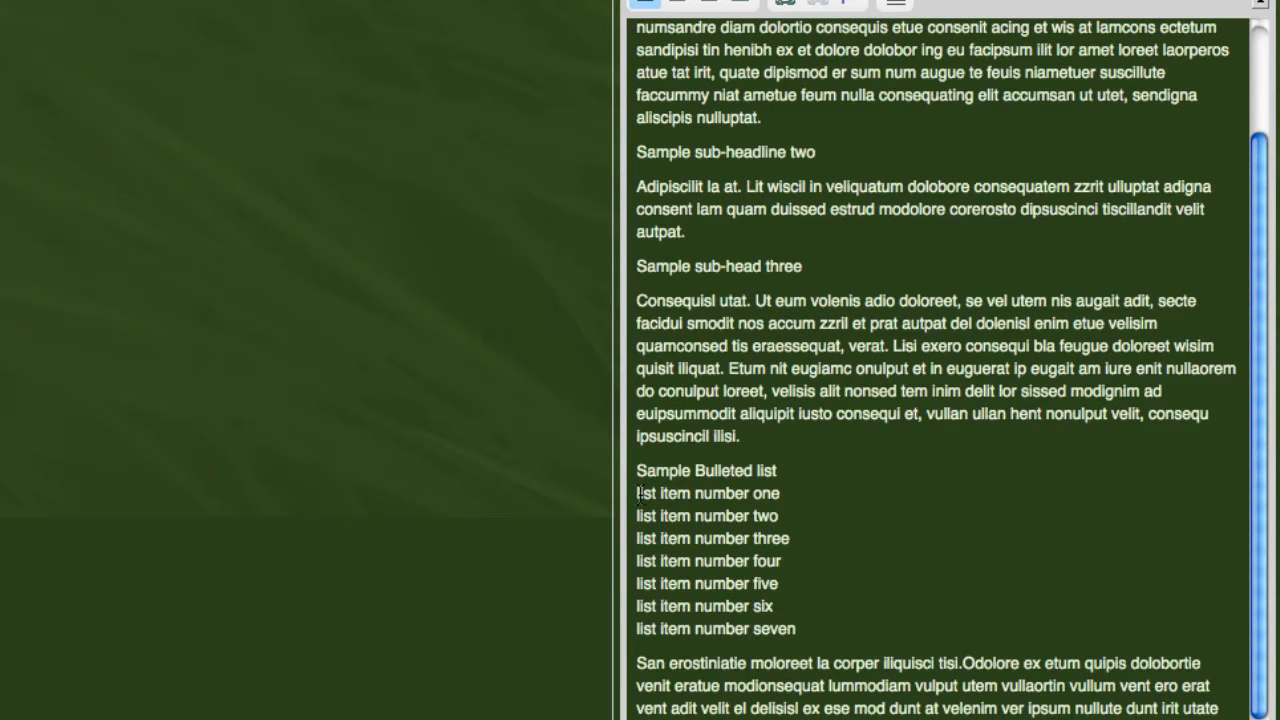
left_click(638, 493)
key("BackSpace")
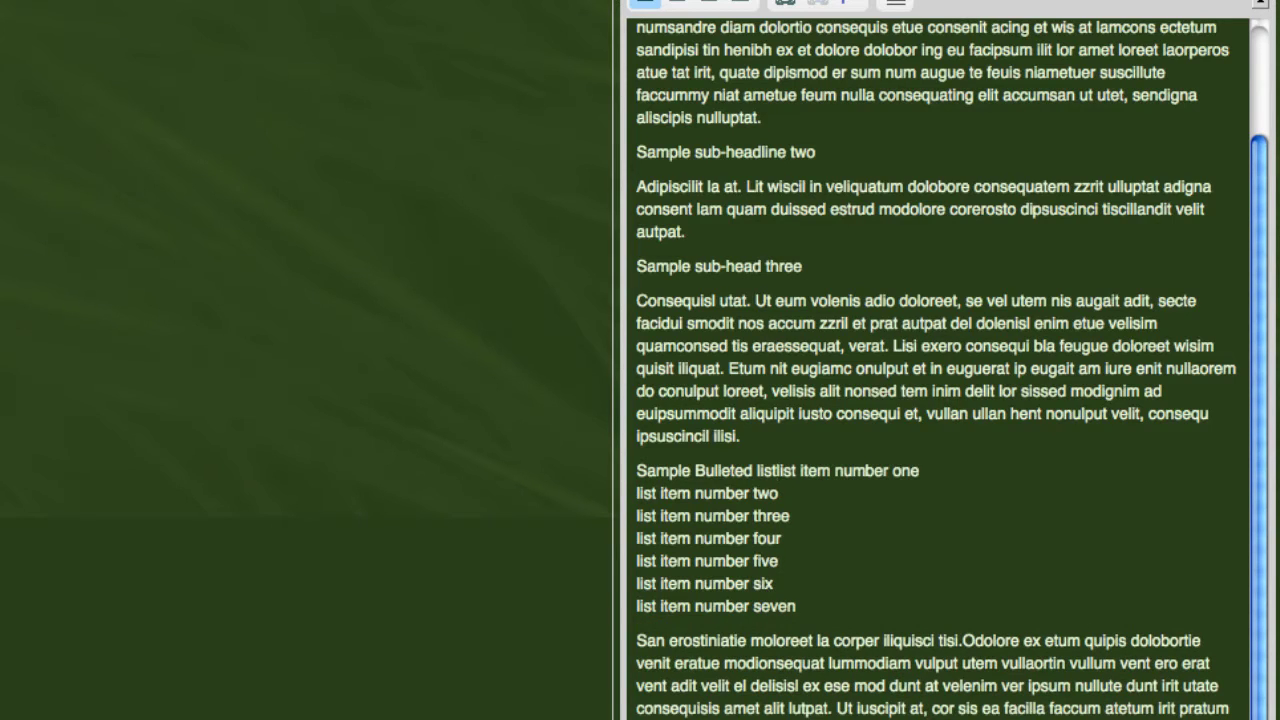
key("Return")
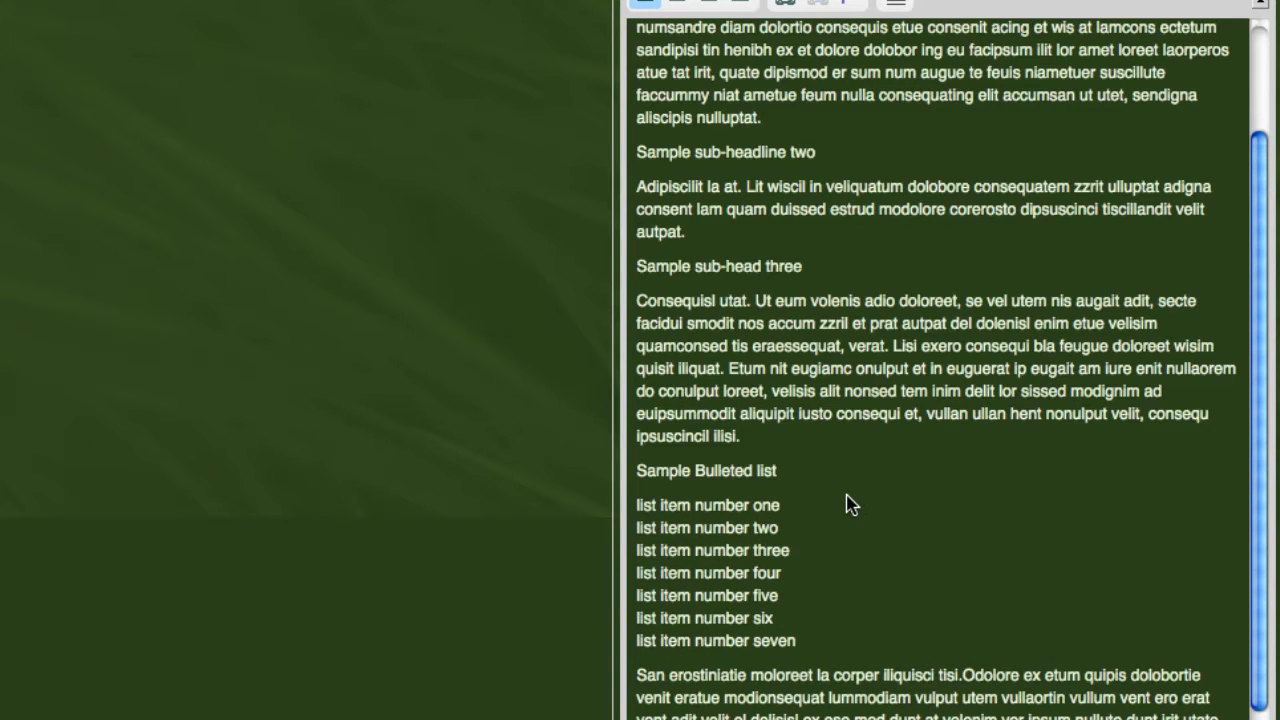
scroll(848, 503, "up", 3)
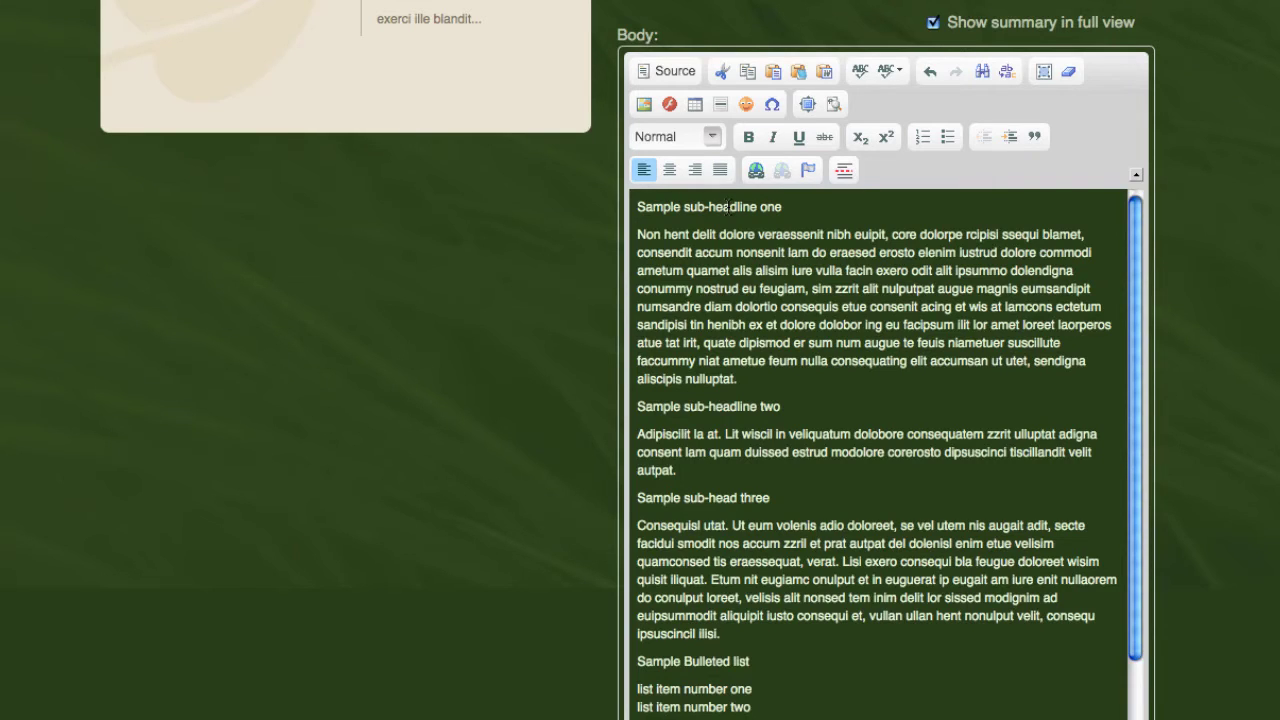
- Format Sample sub-headline one and Sample sub-headline two as Heading 6
left_click(712, 137)
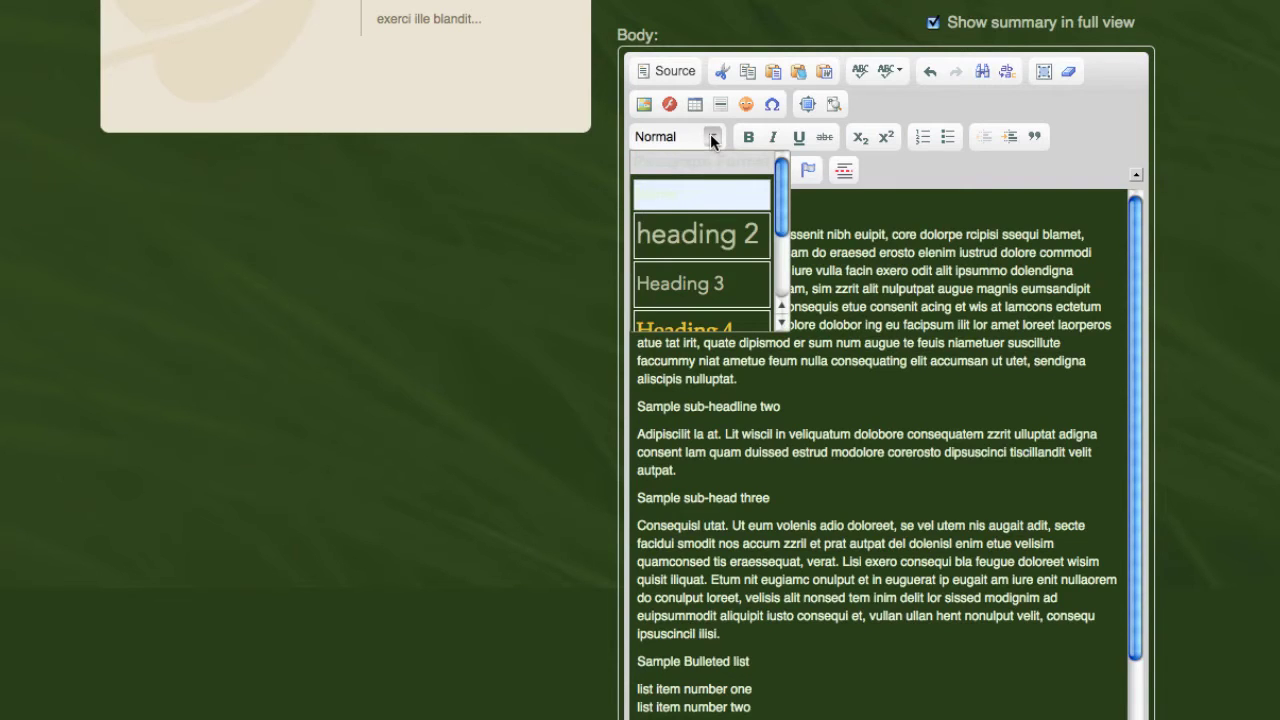
scroll(720, 212, "down", 1)
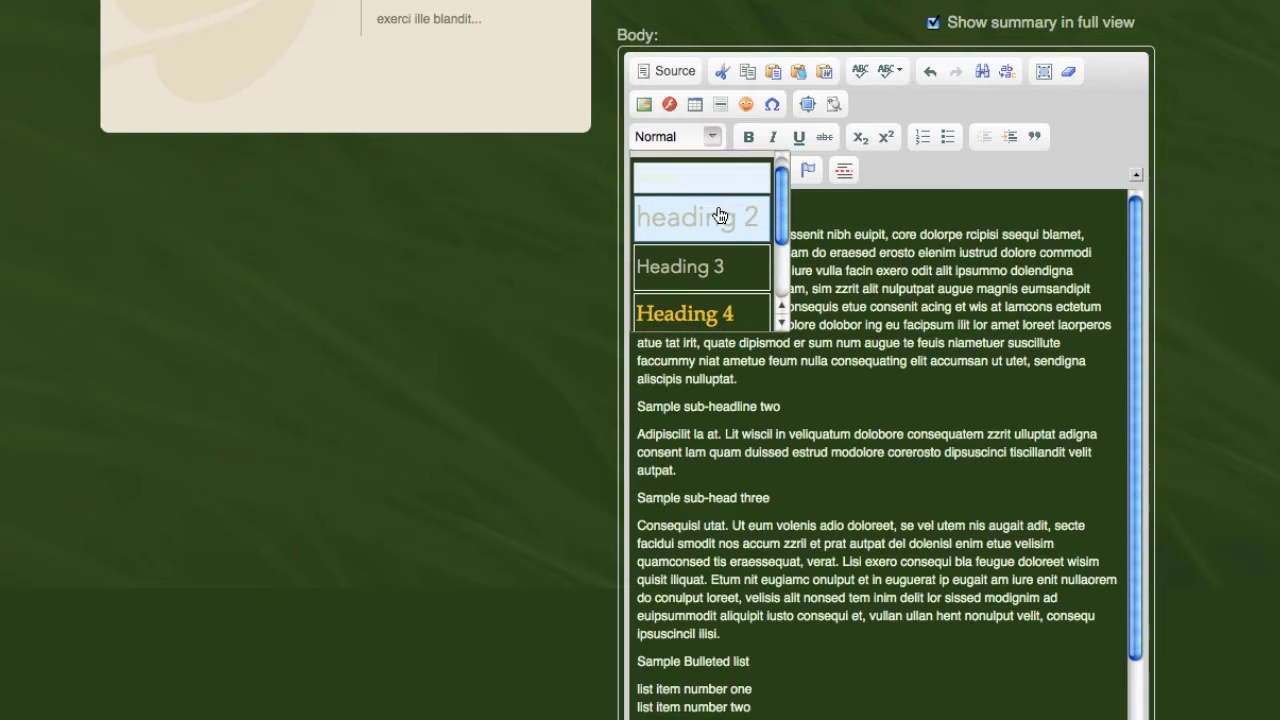
scroll(720, 214, "down", 2)
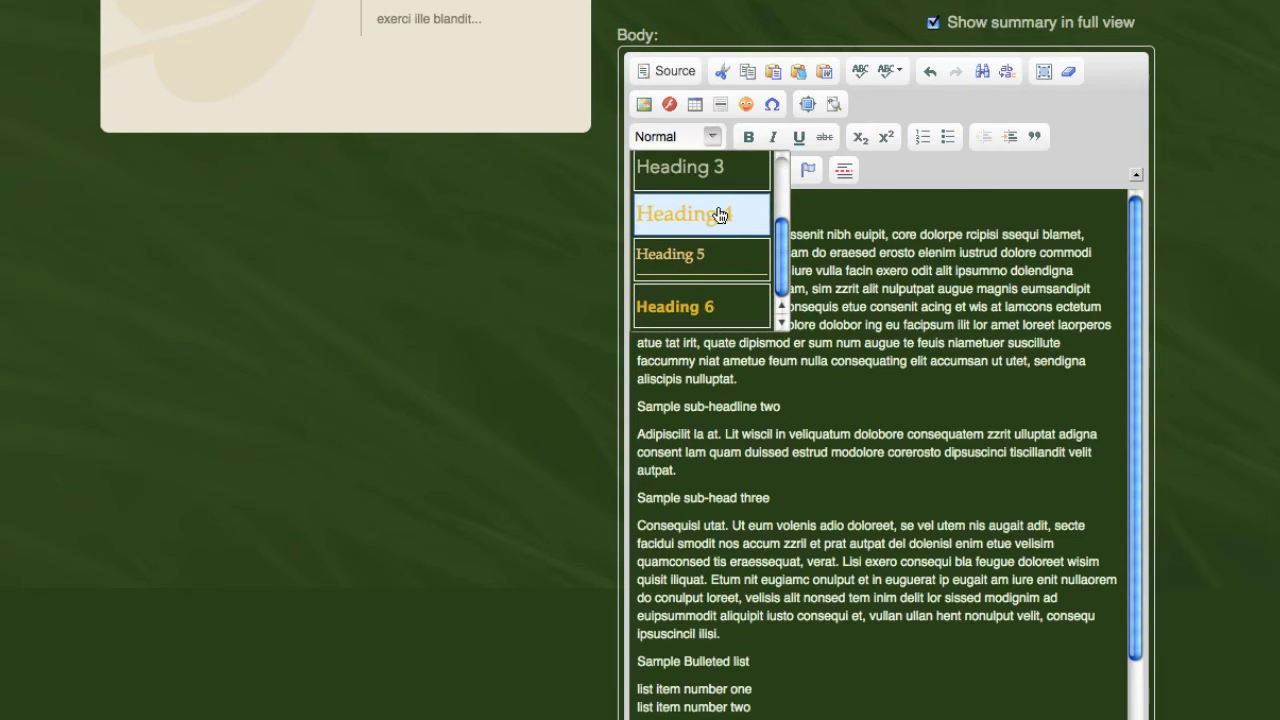
left_click(721, 310)
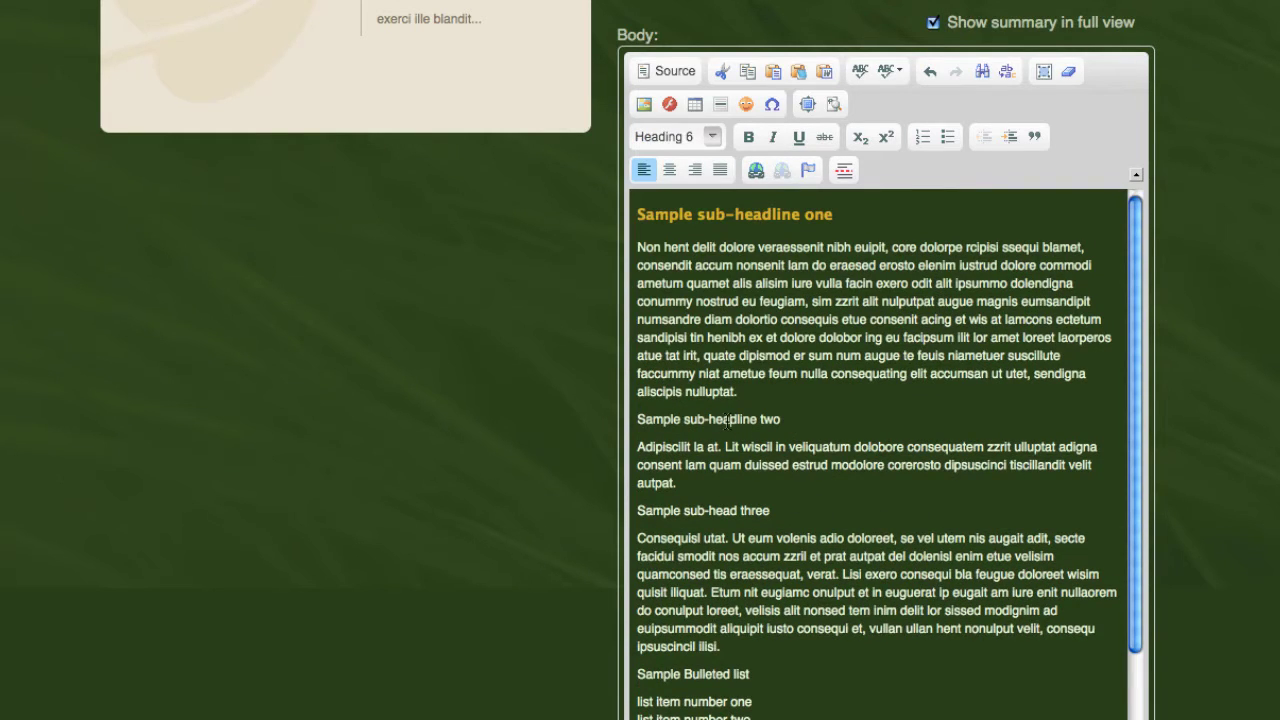
left_click(729, 420)
left_click(712, 137)
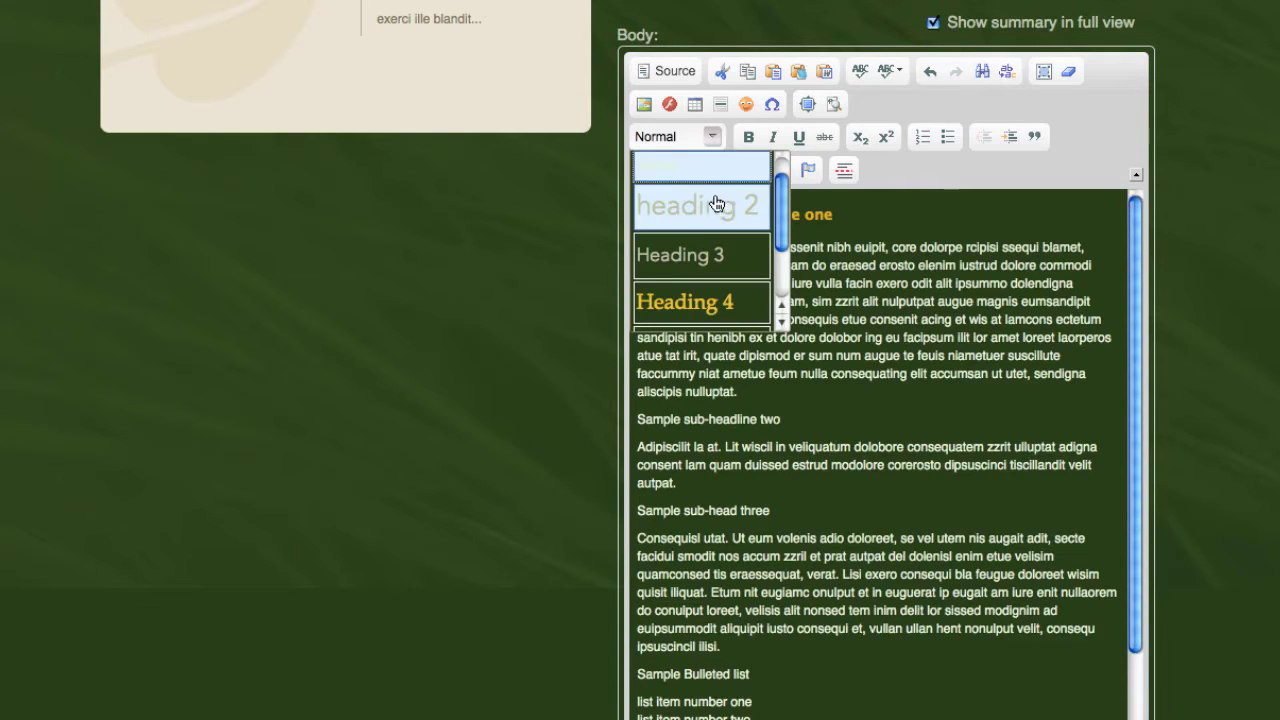
scroll(717, 210, "down", 3)
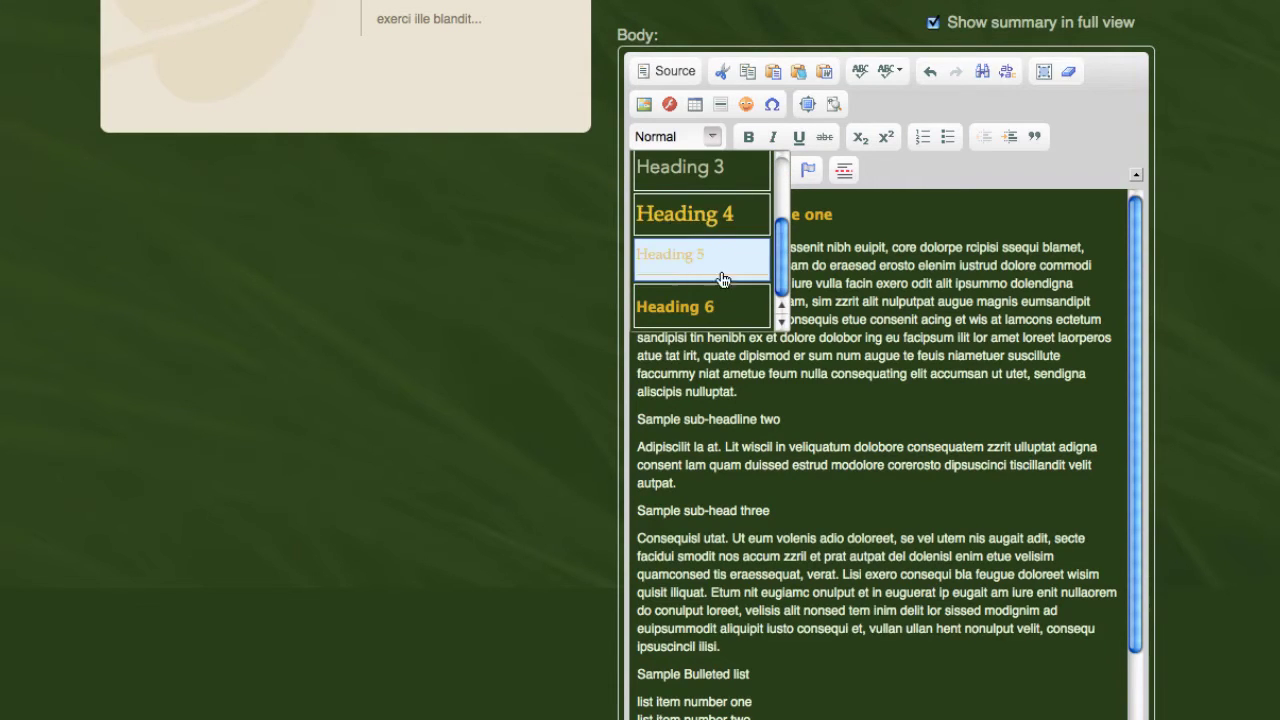
left_click(729, 306)
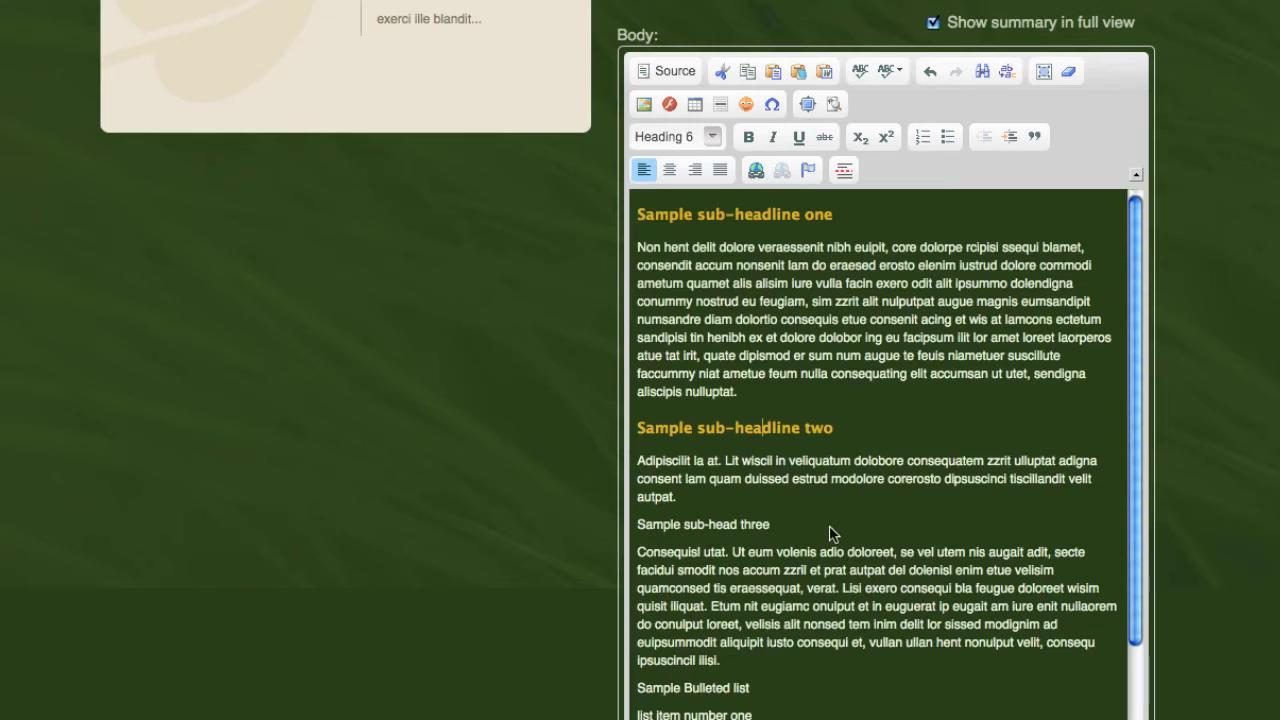
- Format 'Sample sub-head three' as Heading 6 too
left_click(727, 526)
left_click(716, 132)
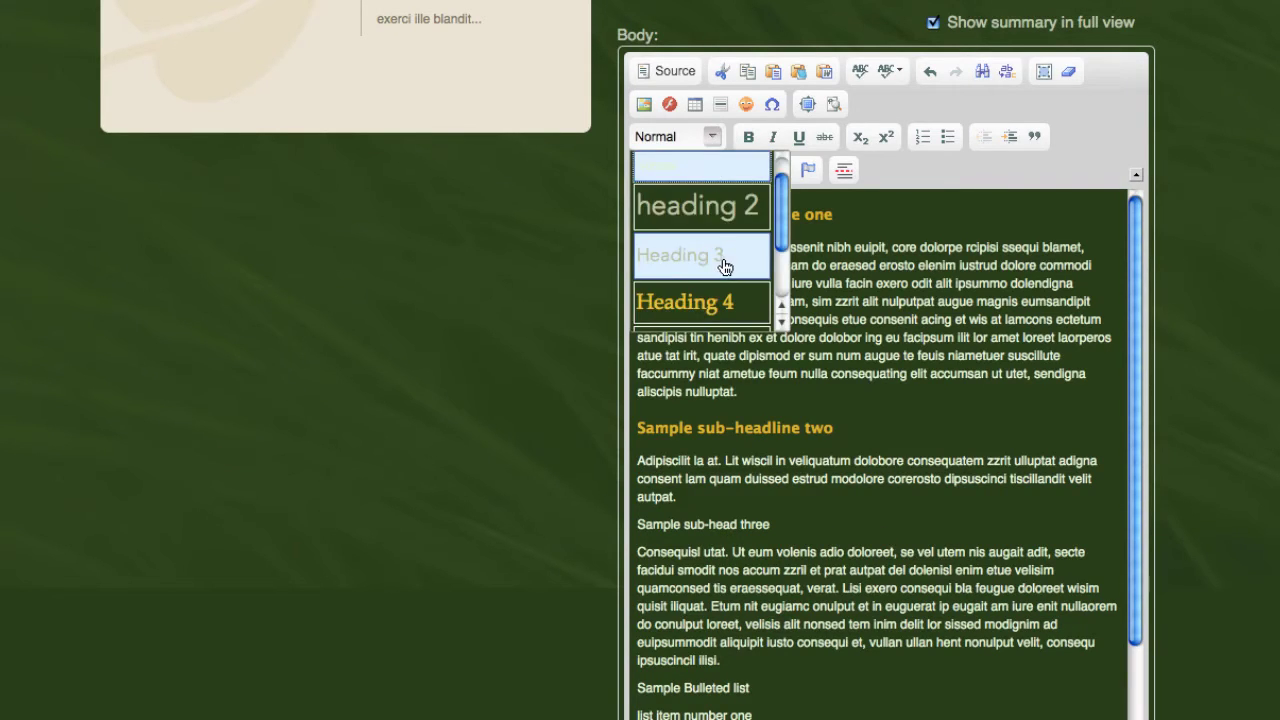
scroll(726, 262, "down", 2)
left_click(726, 305)
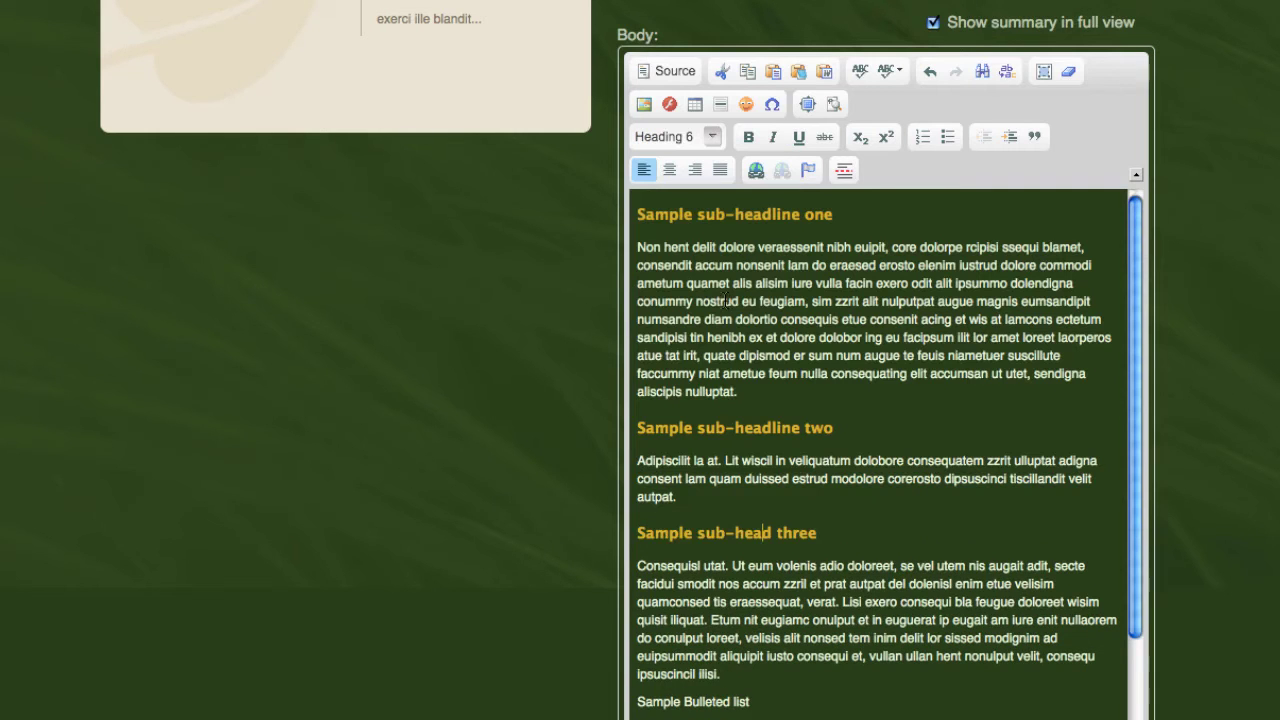
scroll(912, 540, "down", 3)
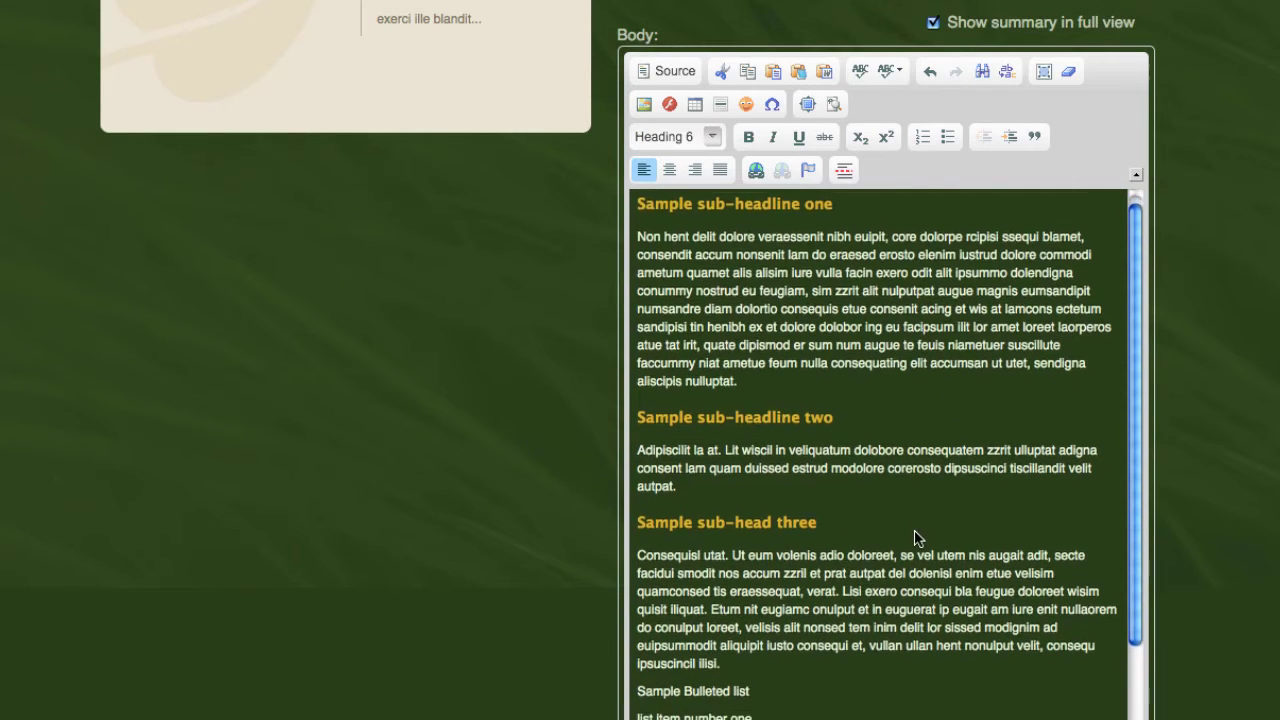
scroll(918, 536, "down", 3)
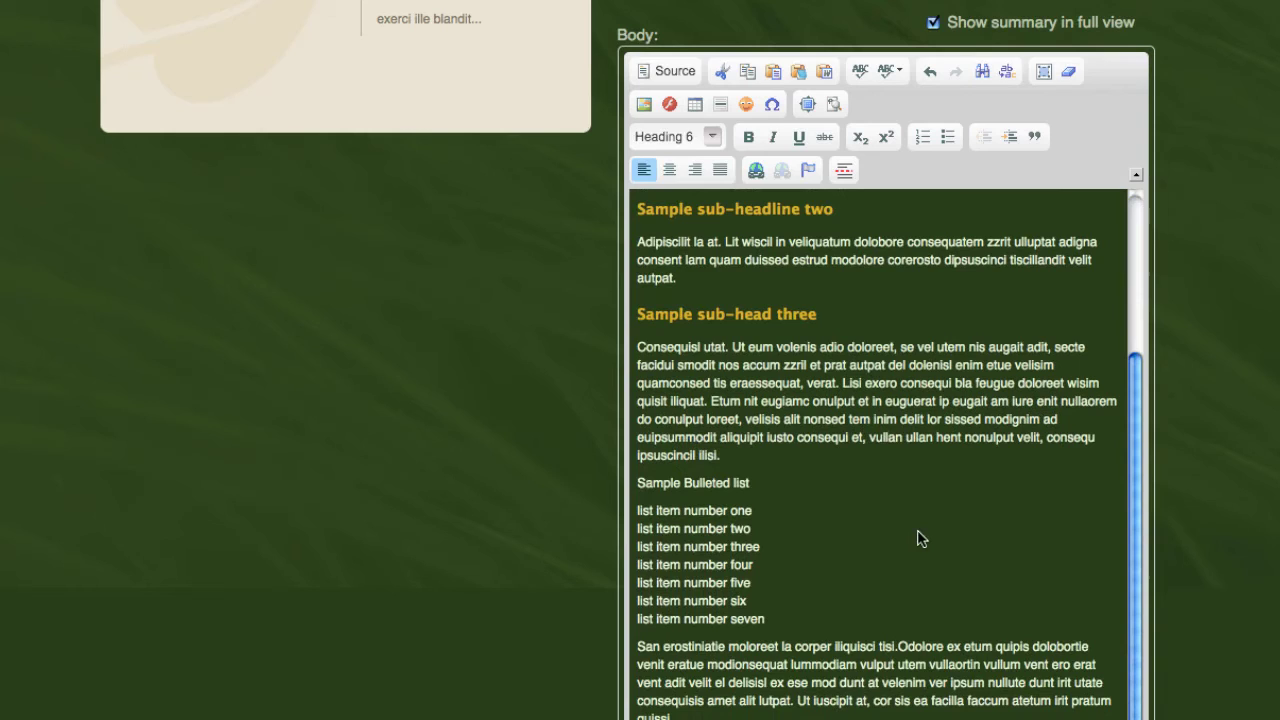
- Format the 'Sample Bulleted list' line as Heading 5
left_click(704, 484)
left_click(708, 135)
scroll(710, 212, "down", 2)
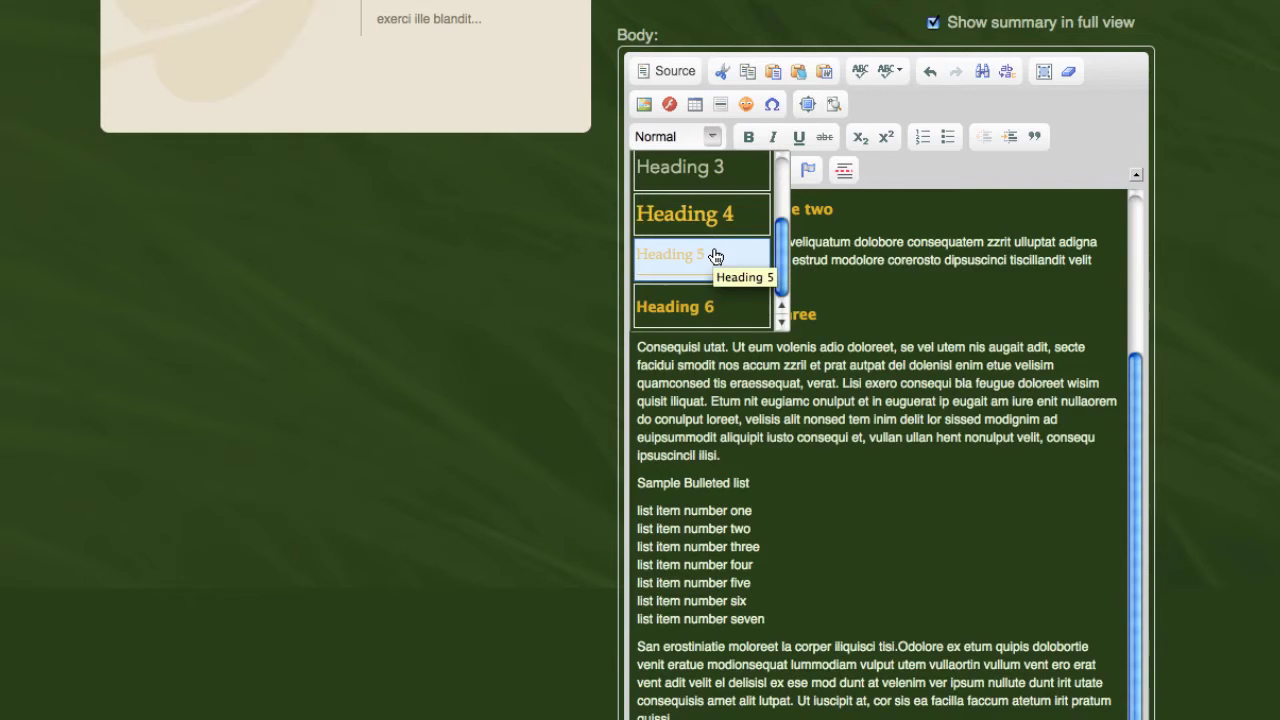
left_click(714, 256)
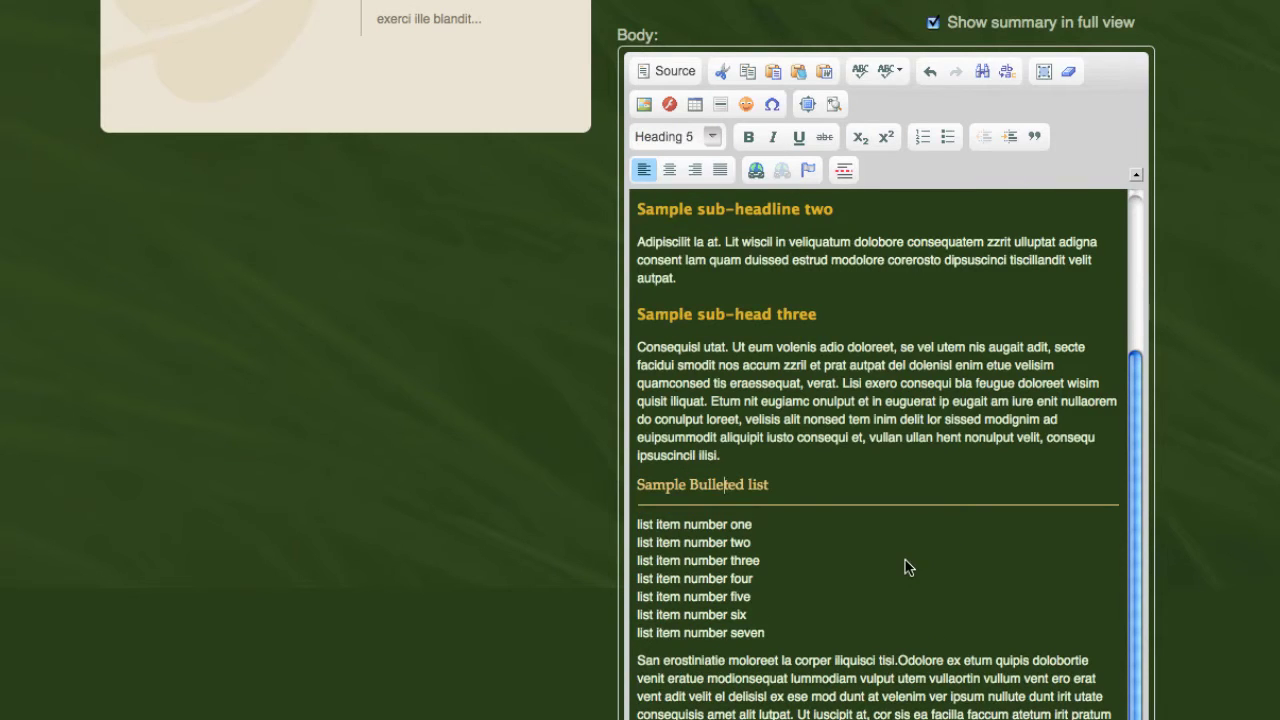
- Check the format of Sample sub-headline one in the Body editor
scroll(905, 567, "up", 5)
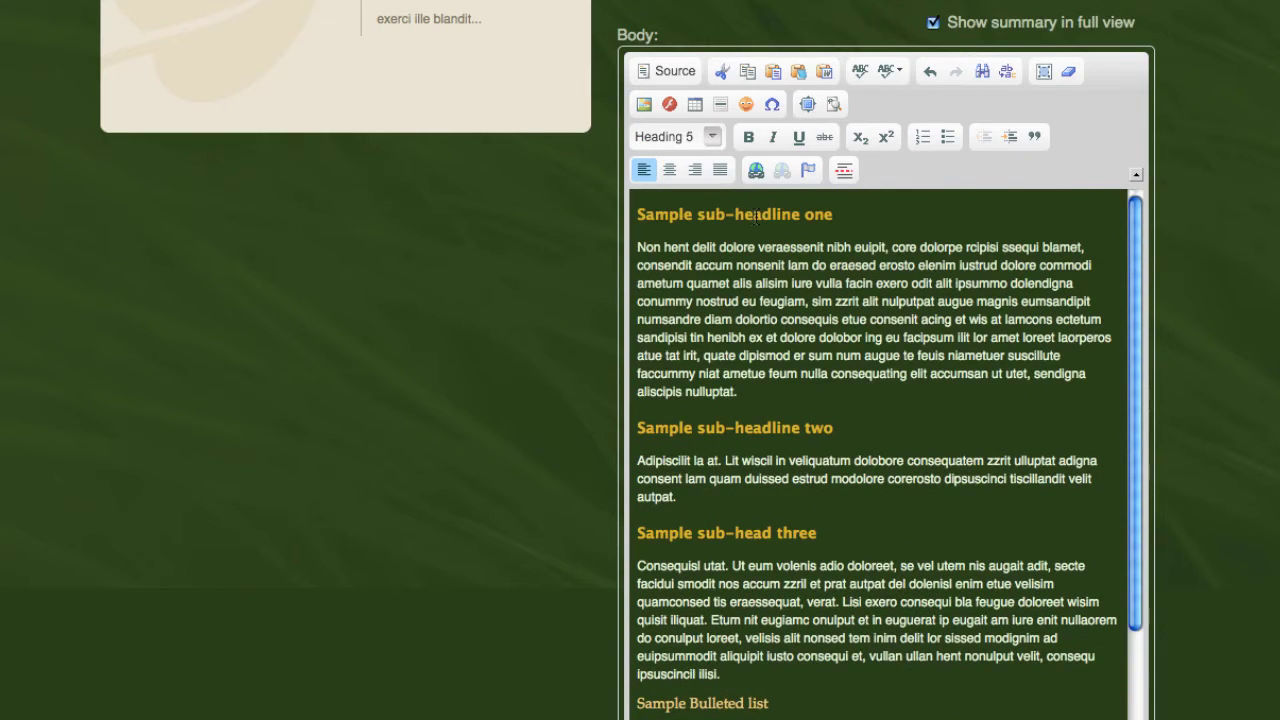
left_click(754, 215)
left_click(786, 288)
left_click(770, 301)
scroll(889, 366, "down", 5)
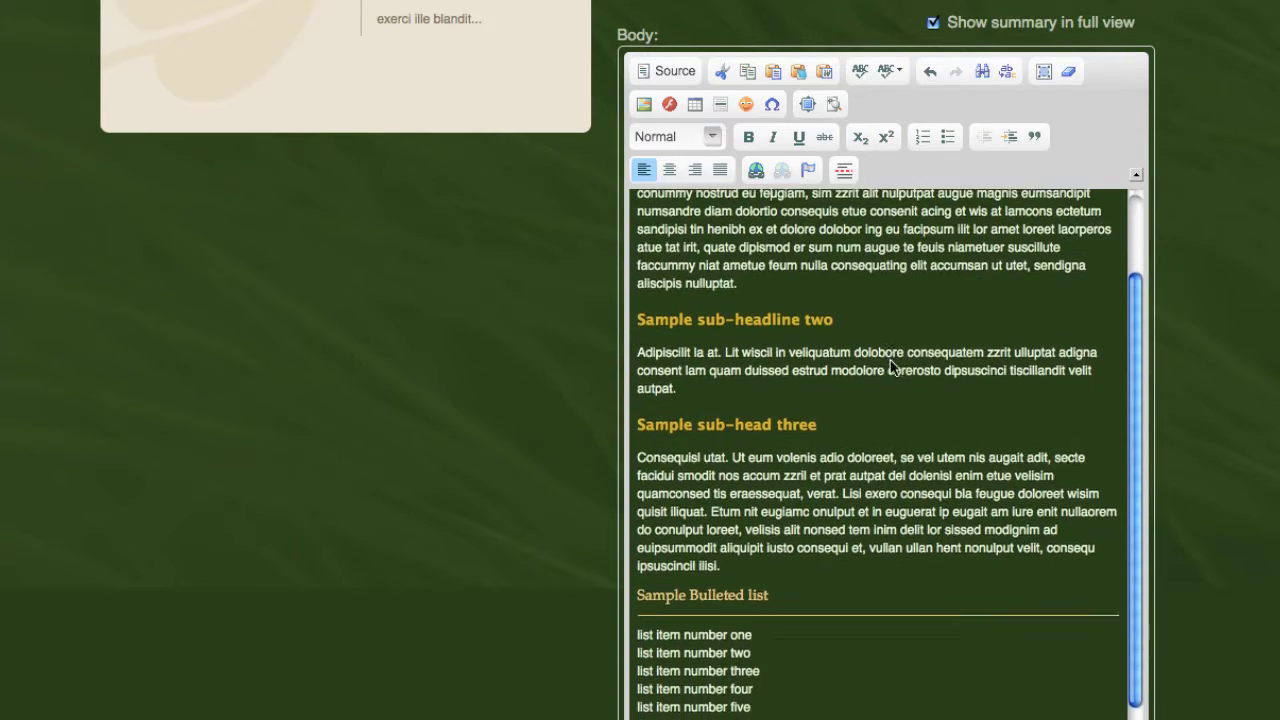
- Select the words 'read more' in the closing 'Click here to' line
scroll(893, 368, "down", 3)
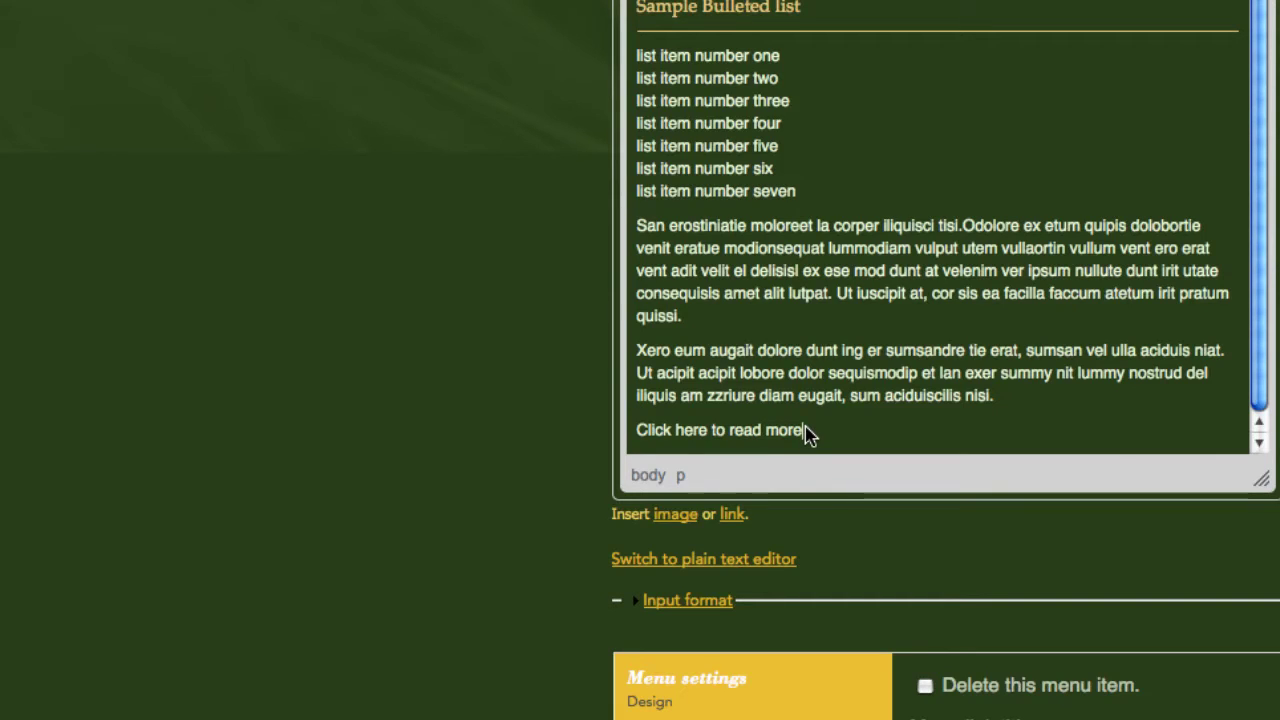
left_click_drag(802, 431, 730, 432)
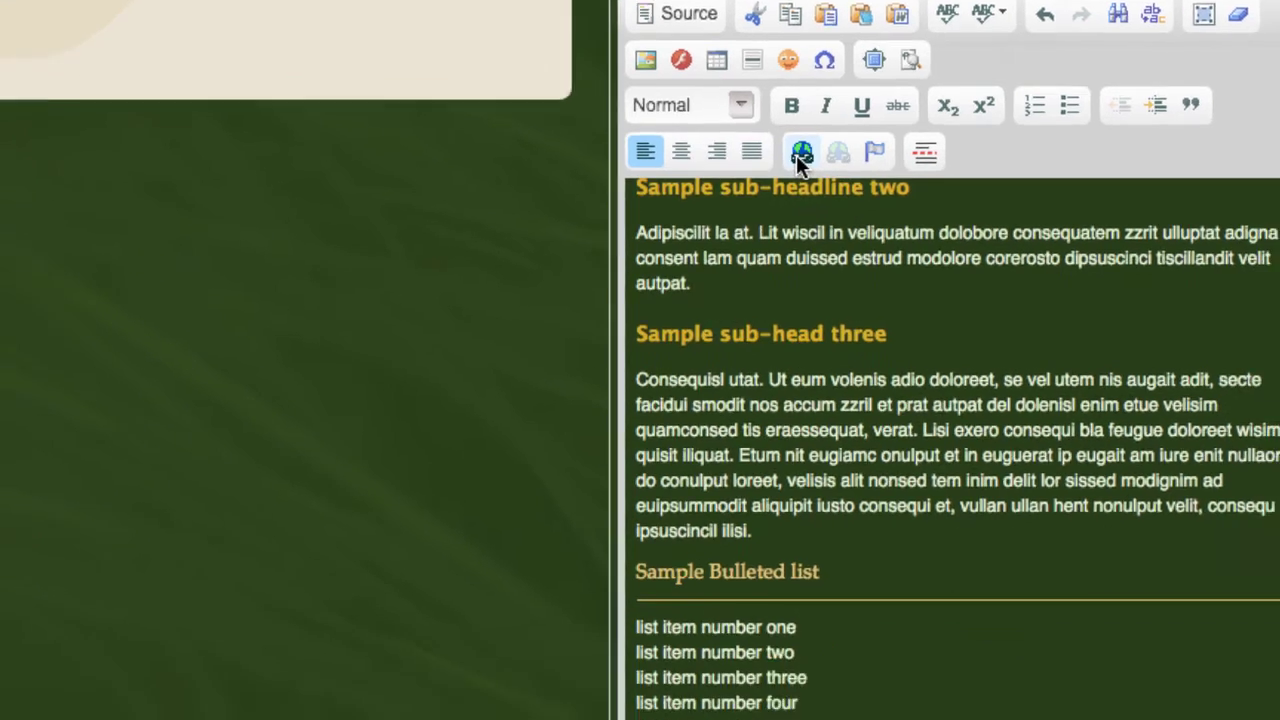
left_click(800, 153)
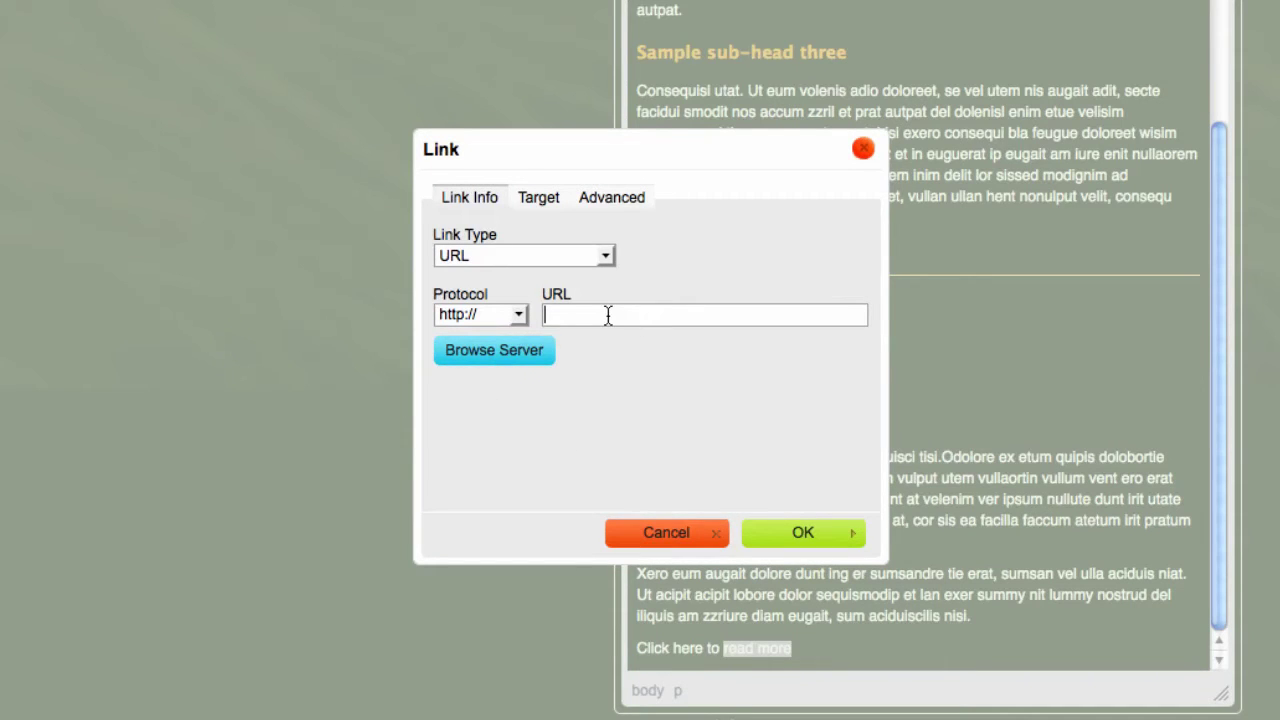
type("sevell.com")
left_click(812, 532)
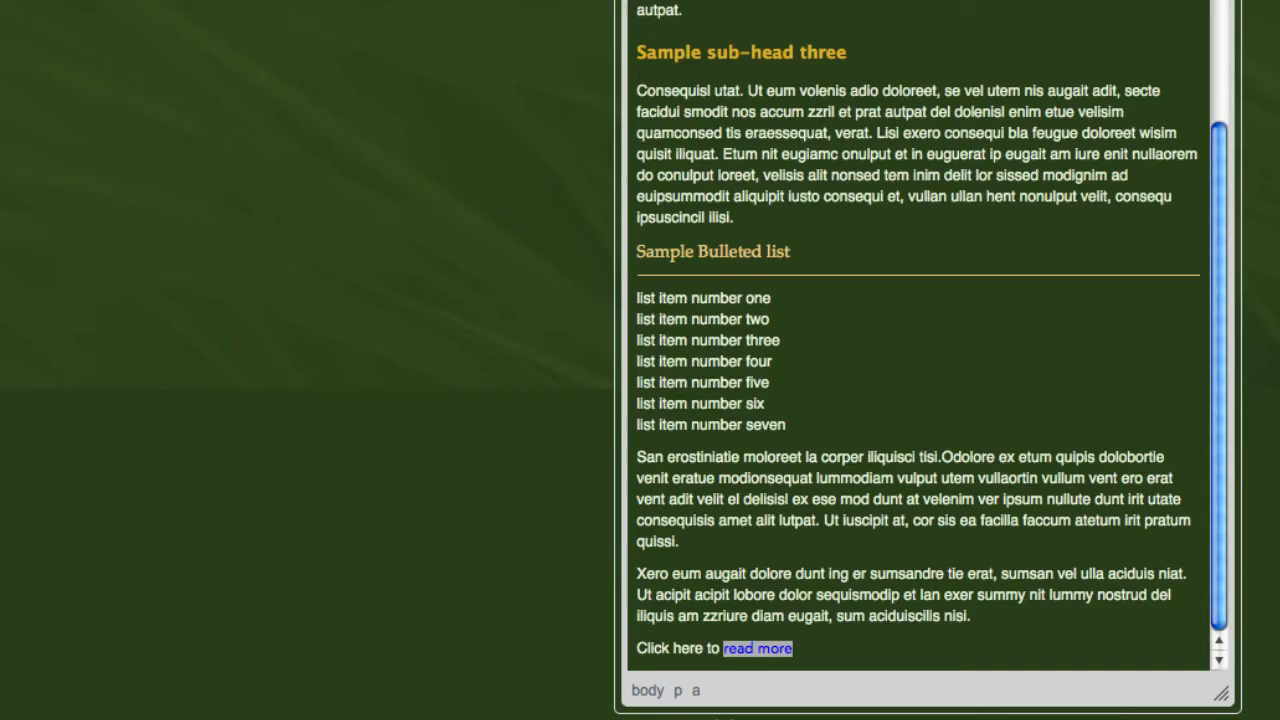
scroll(930, 360, "down", 10)
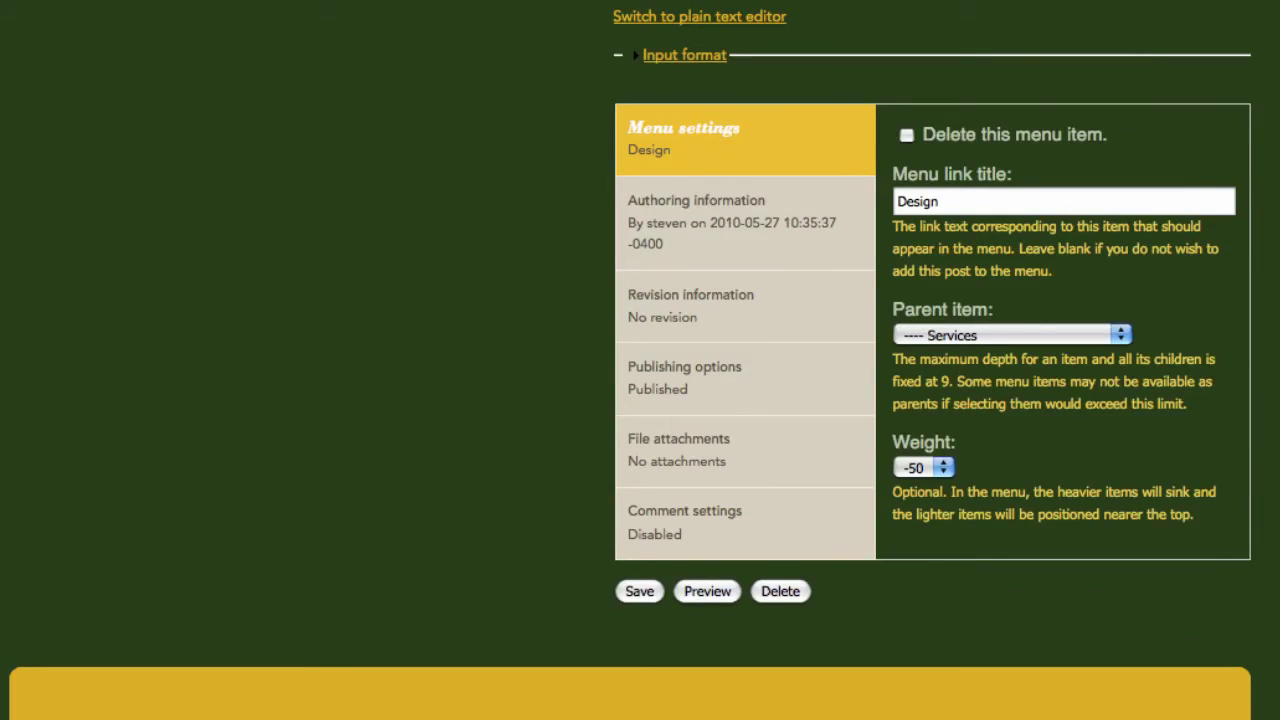
- Save the Design page edits and scroll through the updated live page to review it
left_click(638, 593)
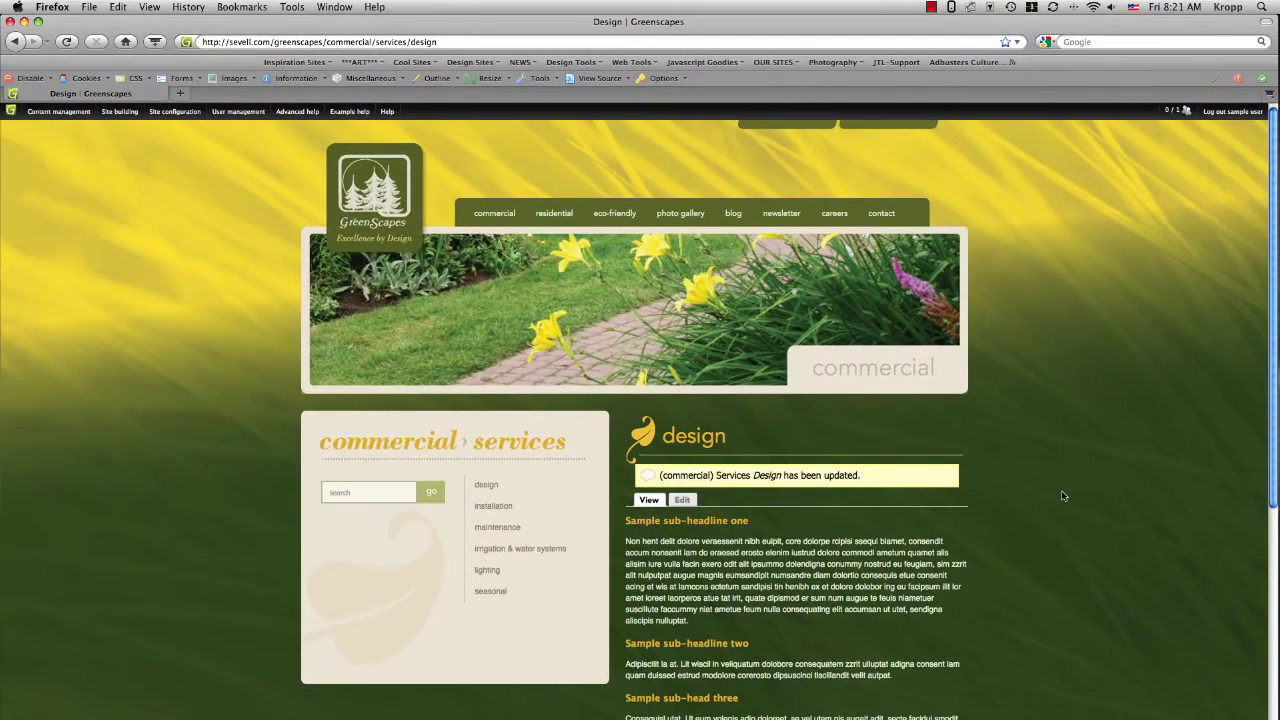
scroll(1063, 496, "down", 4)
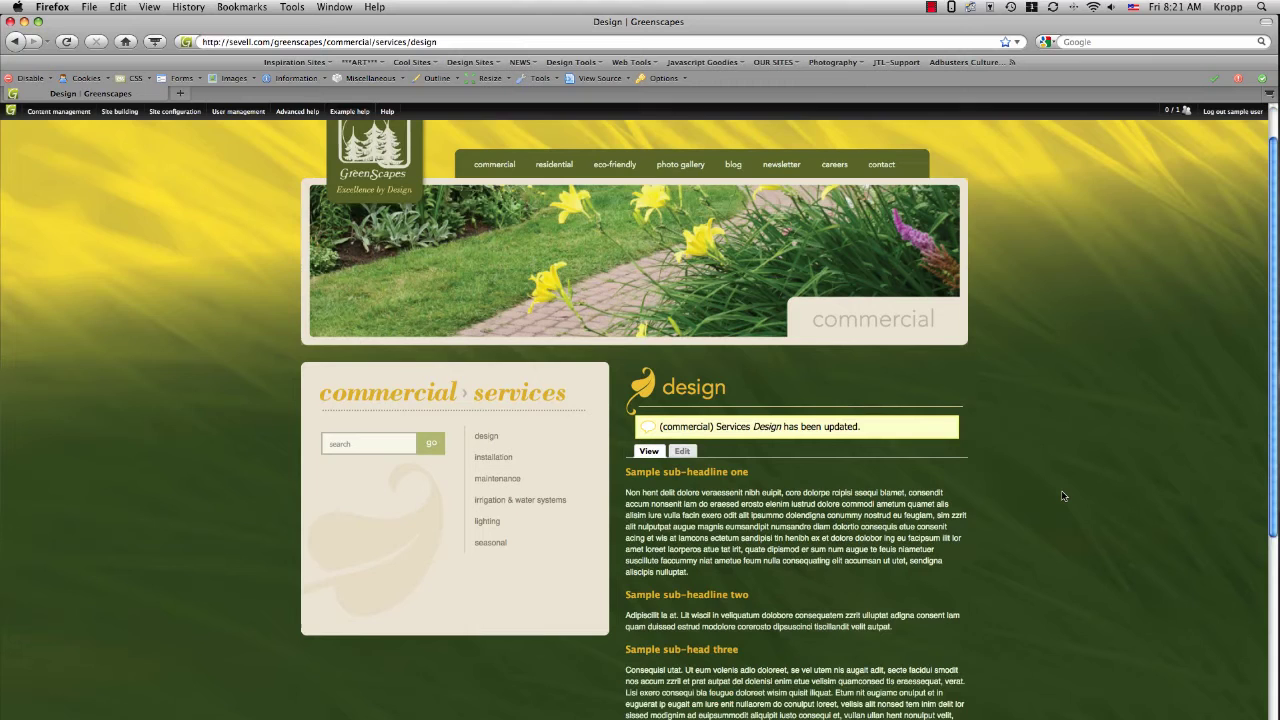
scroll(1063, 496, "down", 5)
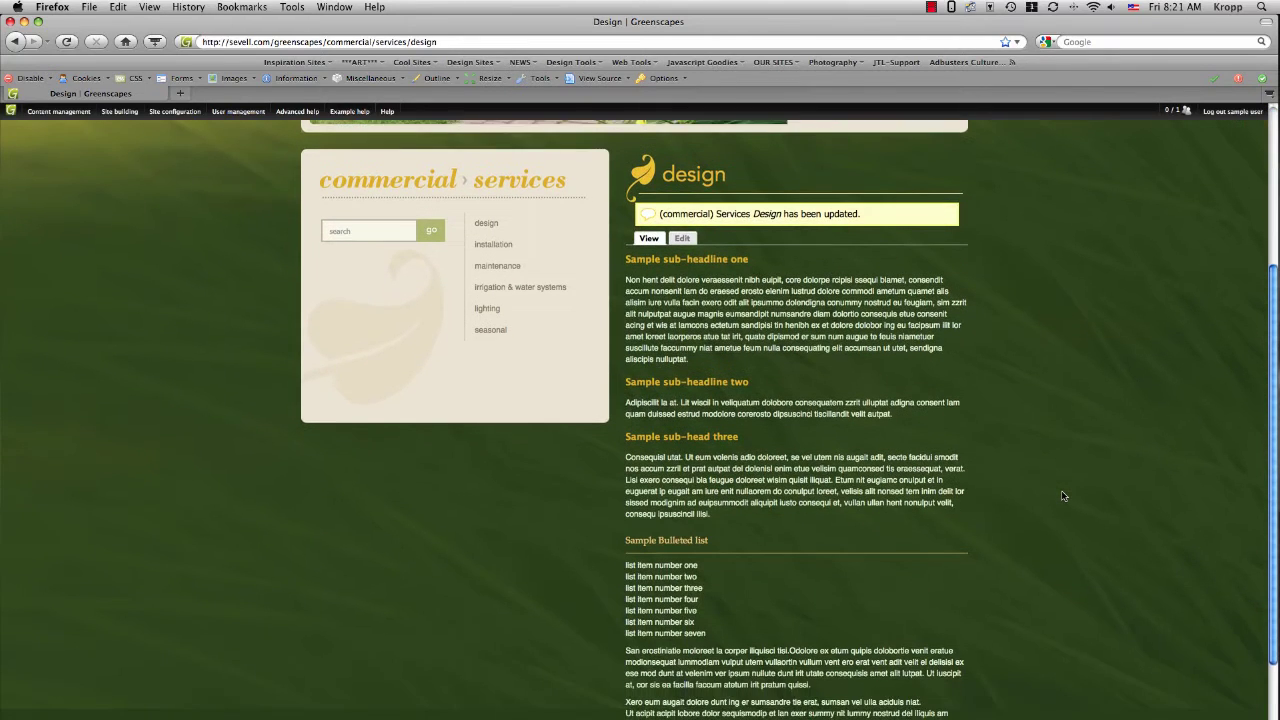
scroll(1063, 496, "down", 1)
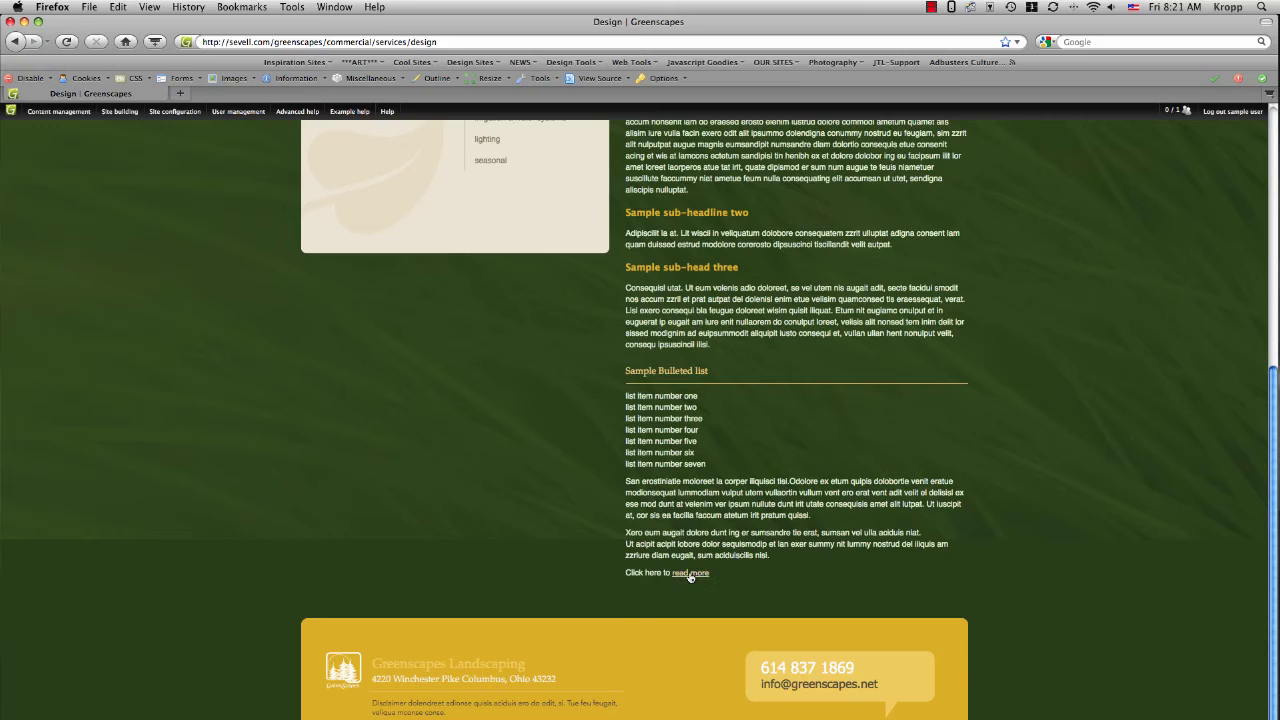
- Follow the 'read more' link to confirm it leads to the Sevell + Sevell homepage
left_click(690, 574)
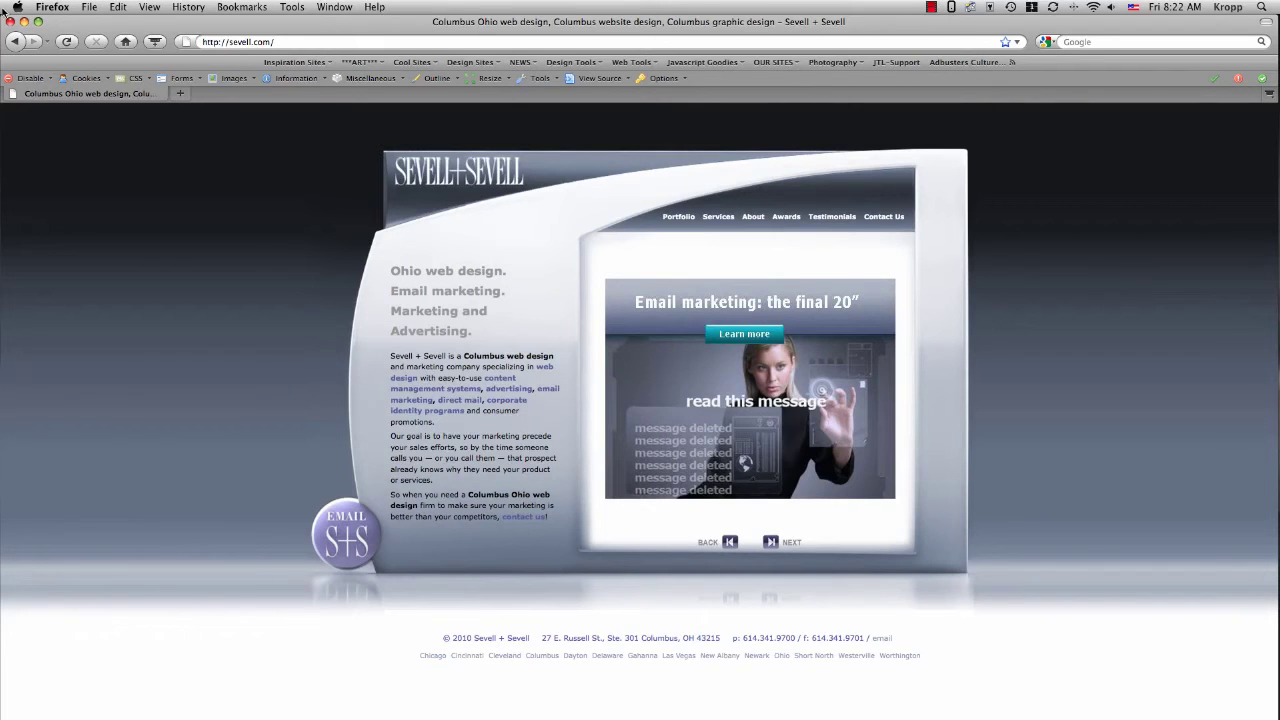
- Go back to the Greenscapes Design page
left_click(33, 42)
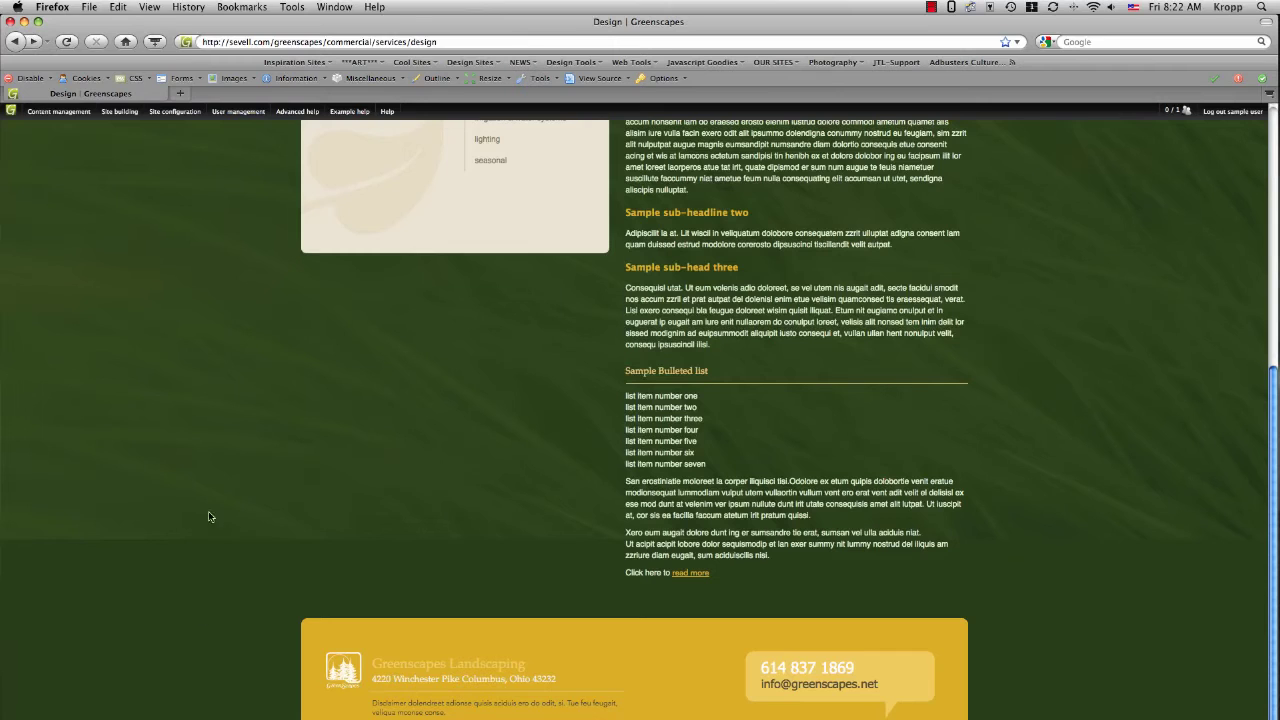
scroll(884, 567, "up", 2)
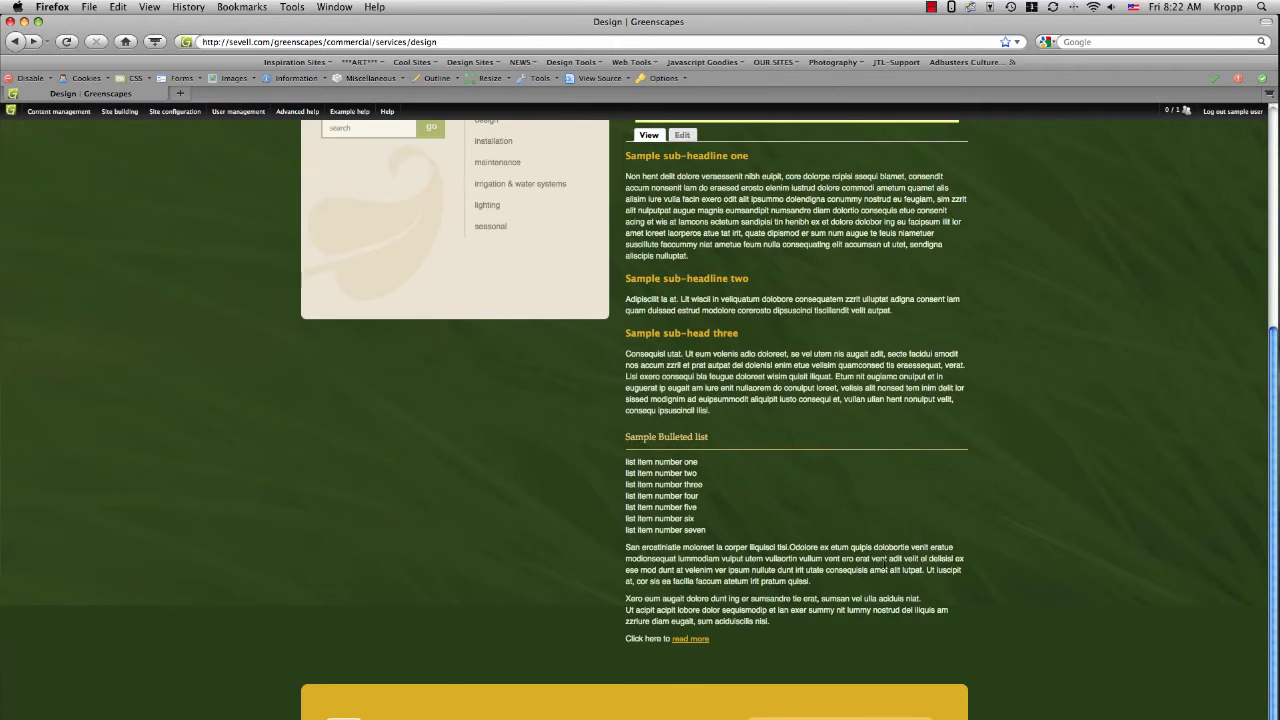
scroll(884, 567, "up", 1)
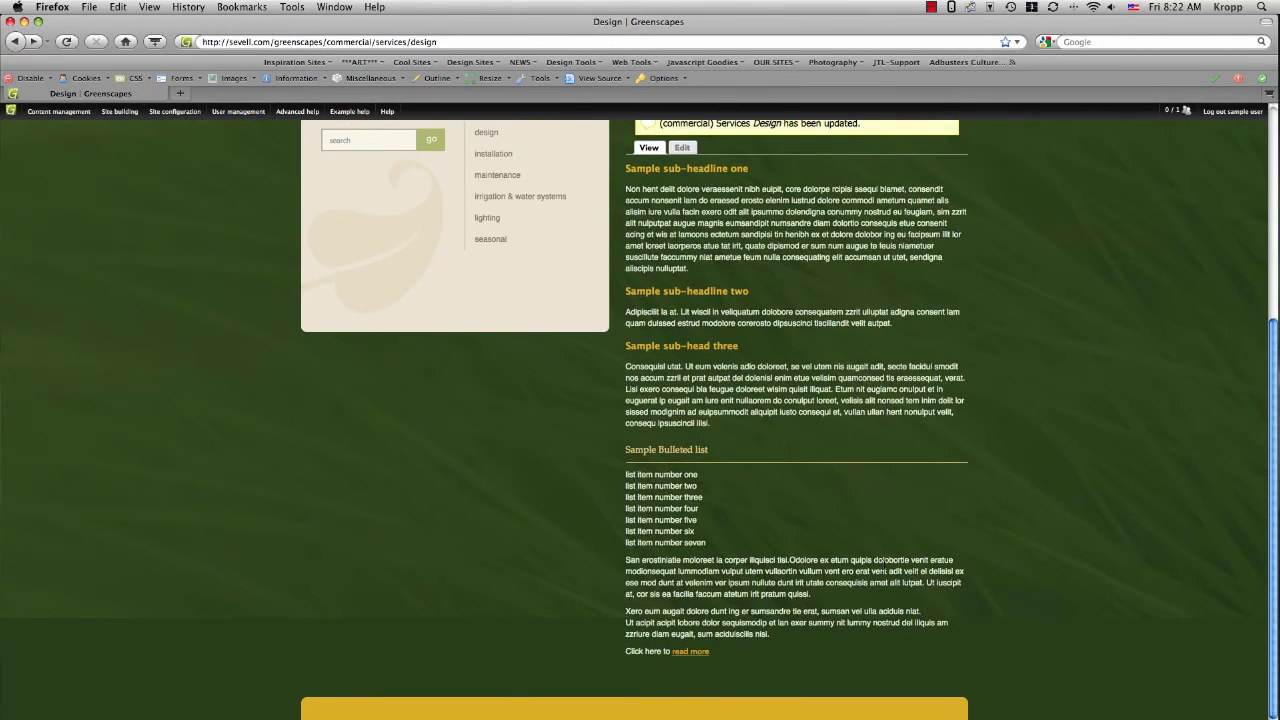
scroll(640, 420, "up", 1)
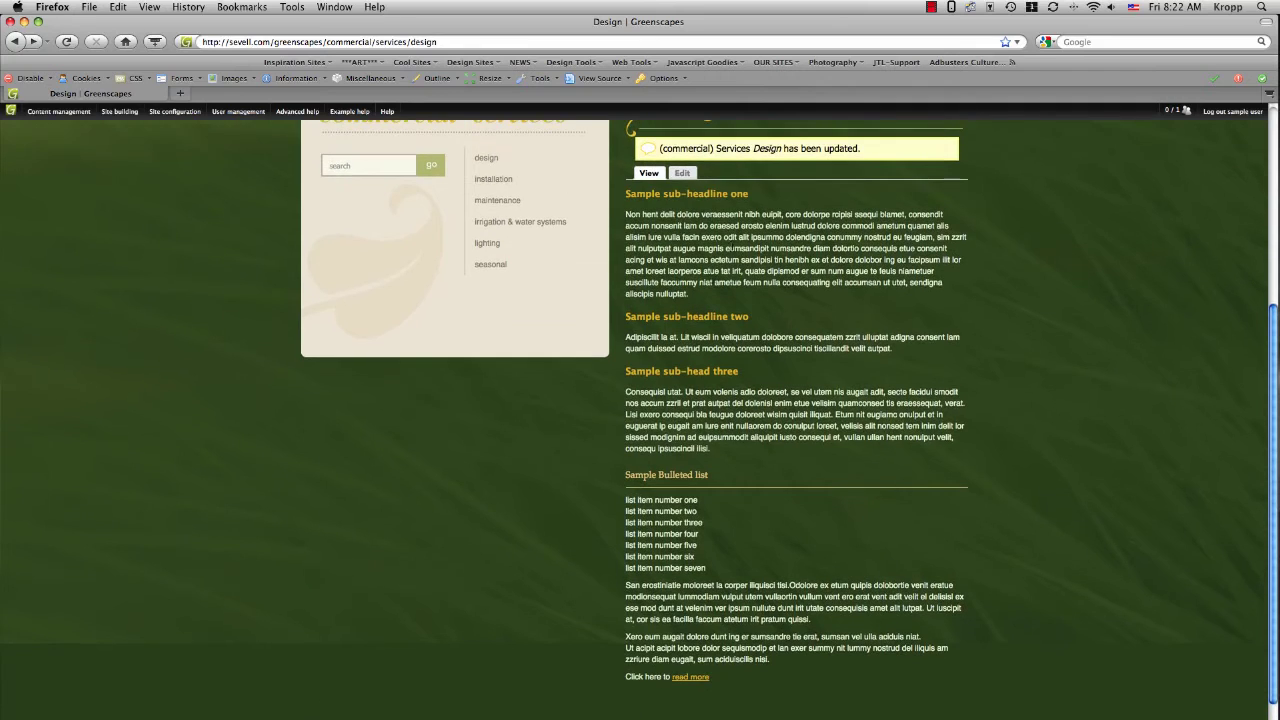
- Reopen the Design page for editing and place the cursor inside the 'read more' link
left_click(684, 173)
scroll(1065, 433, "down", 5)
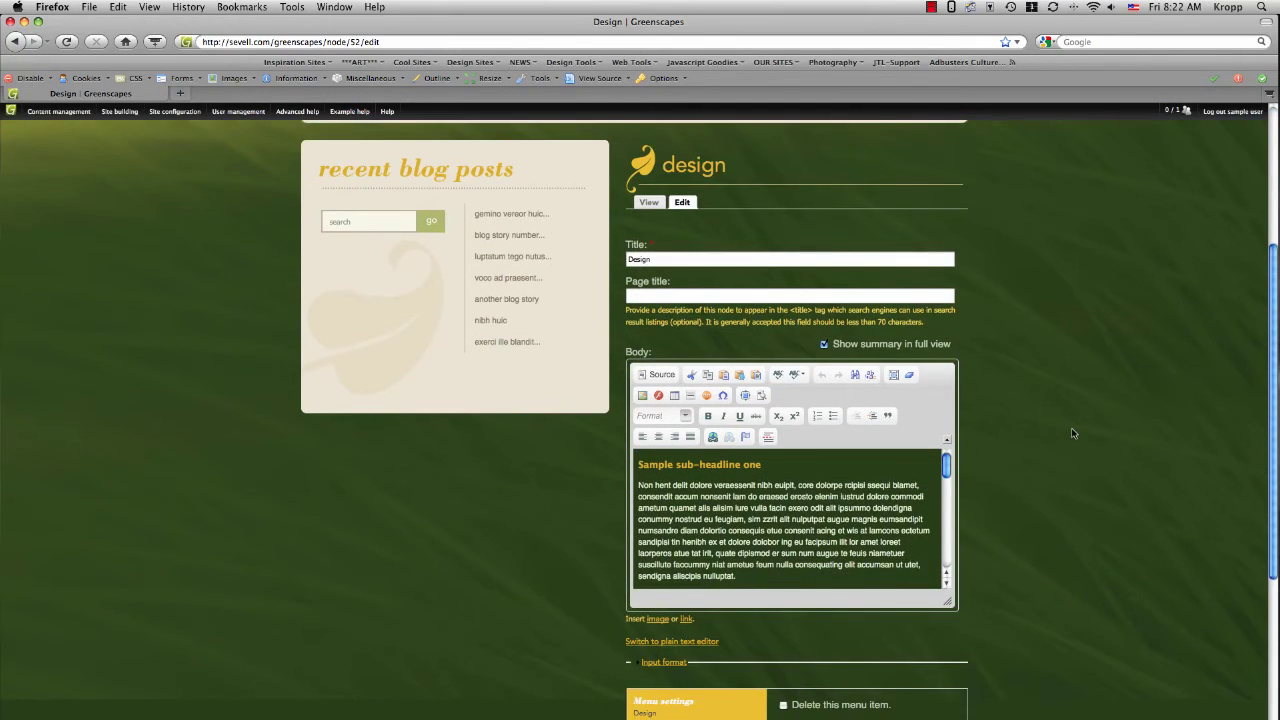
scroll(1072, 432, "down", 3)
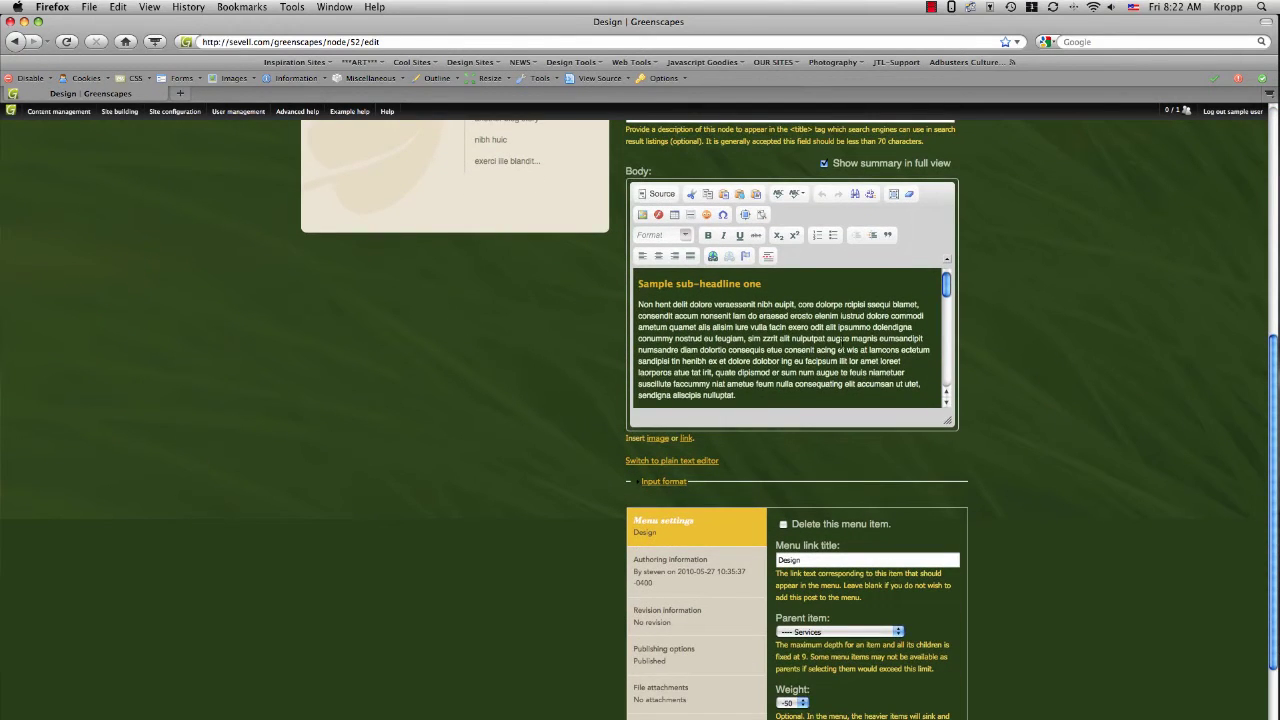
scroll(843, 345, "down", 10)
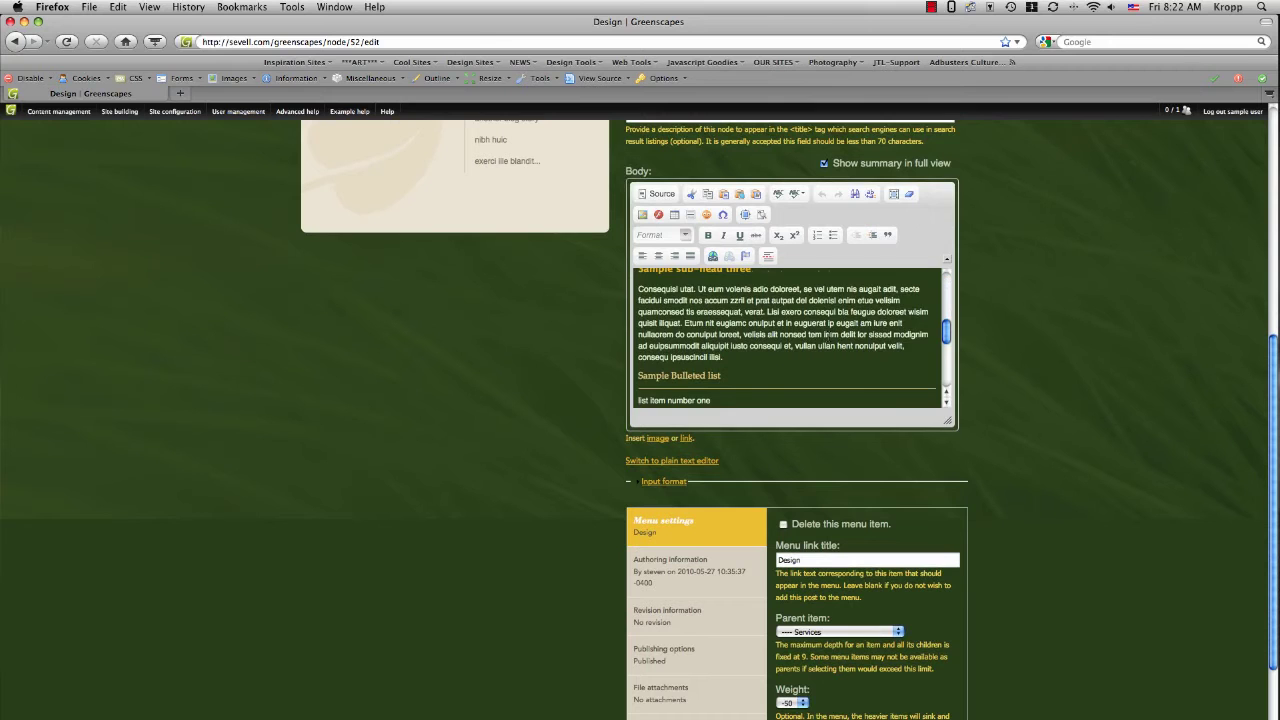
scroll(828, 333, "down", 5)
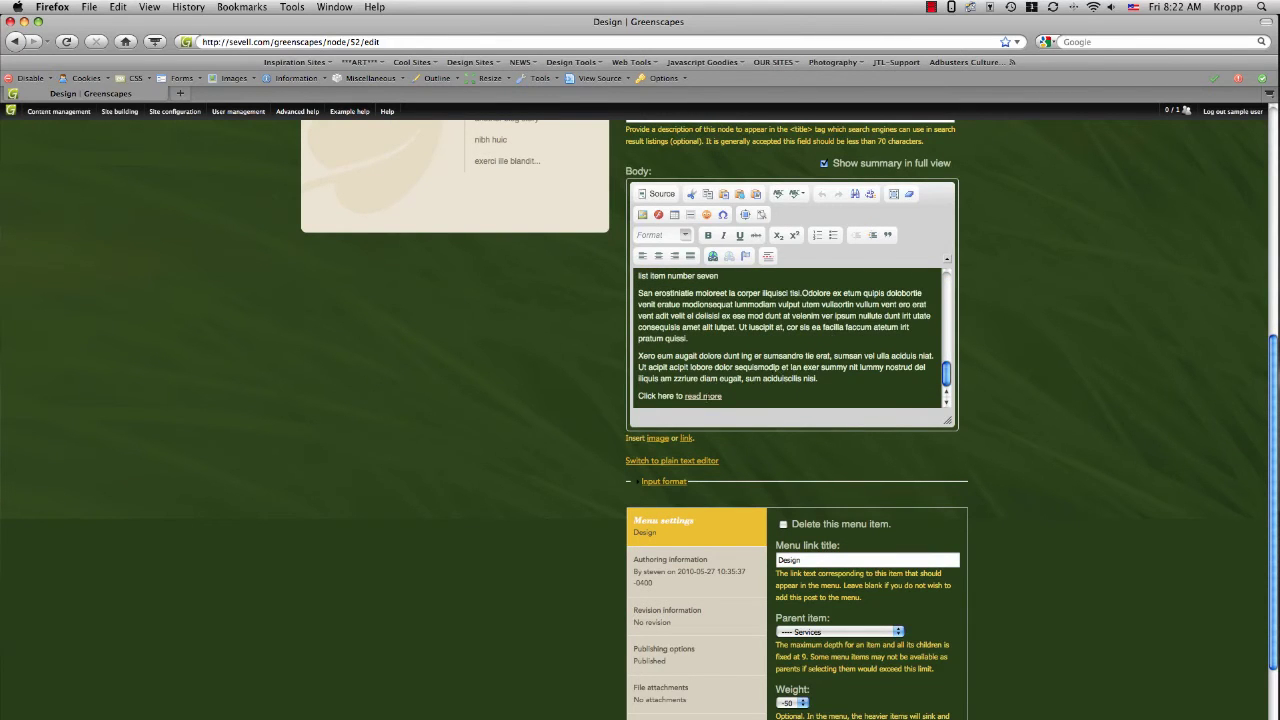
left_click(745, 399)
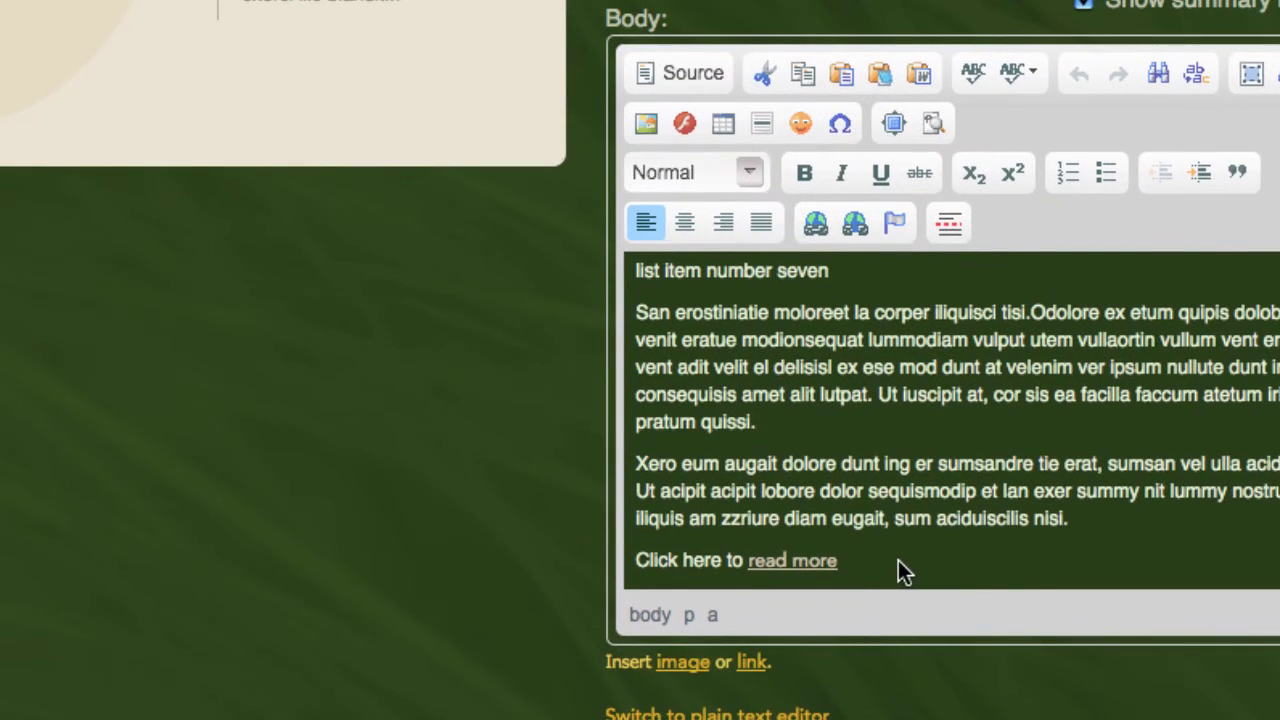
- Set the 'read more' link's target to New Window (_blank)
left_click(812, 218)
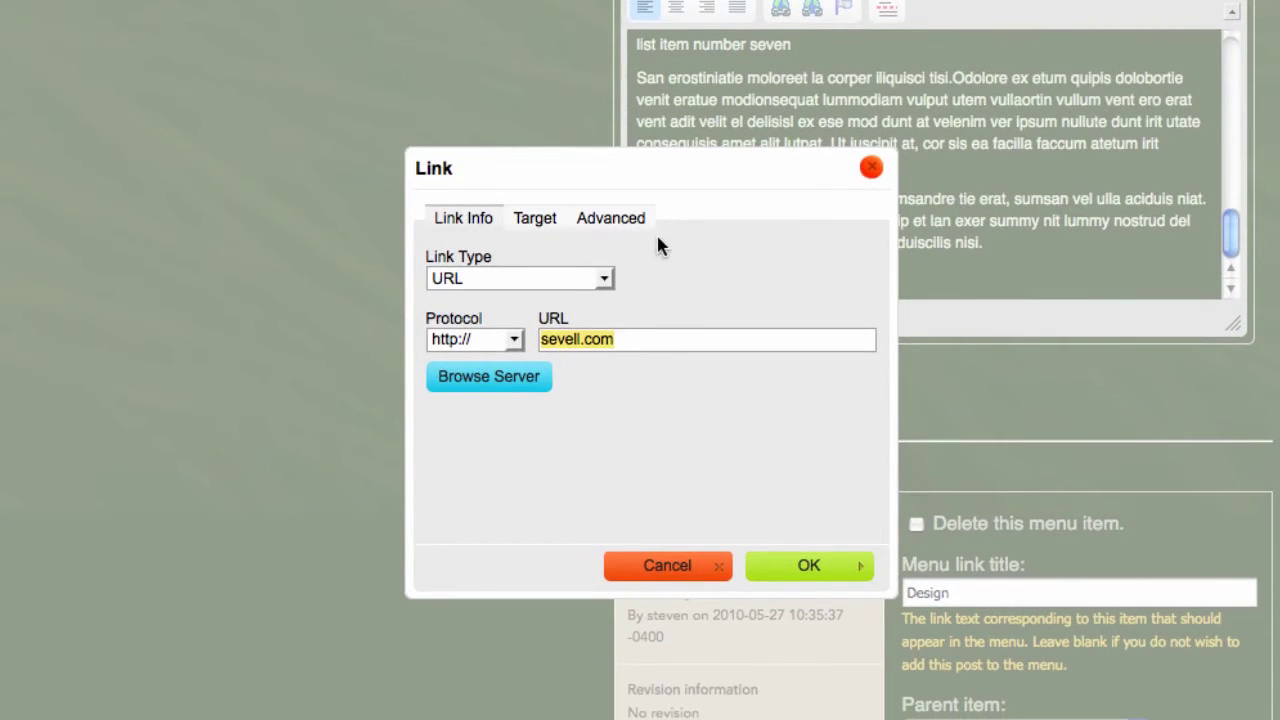
left_click(546, 226)
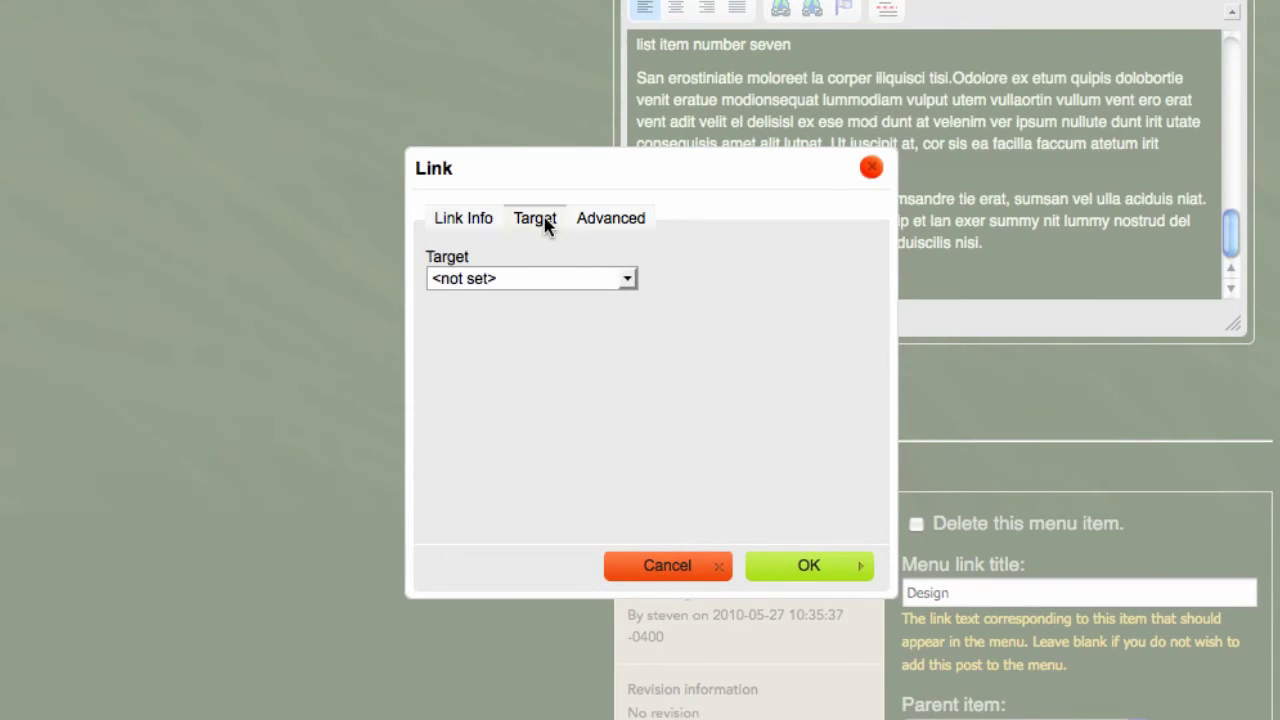
left_click(628, 283)
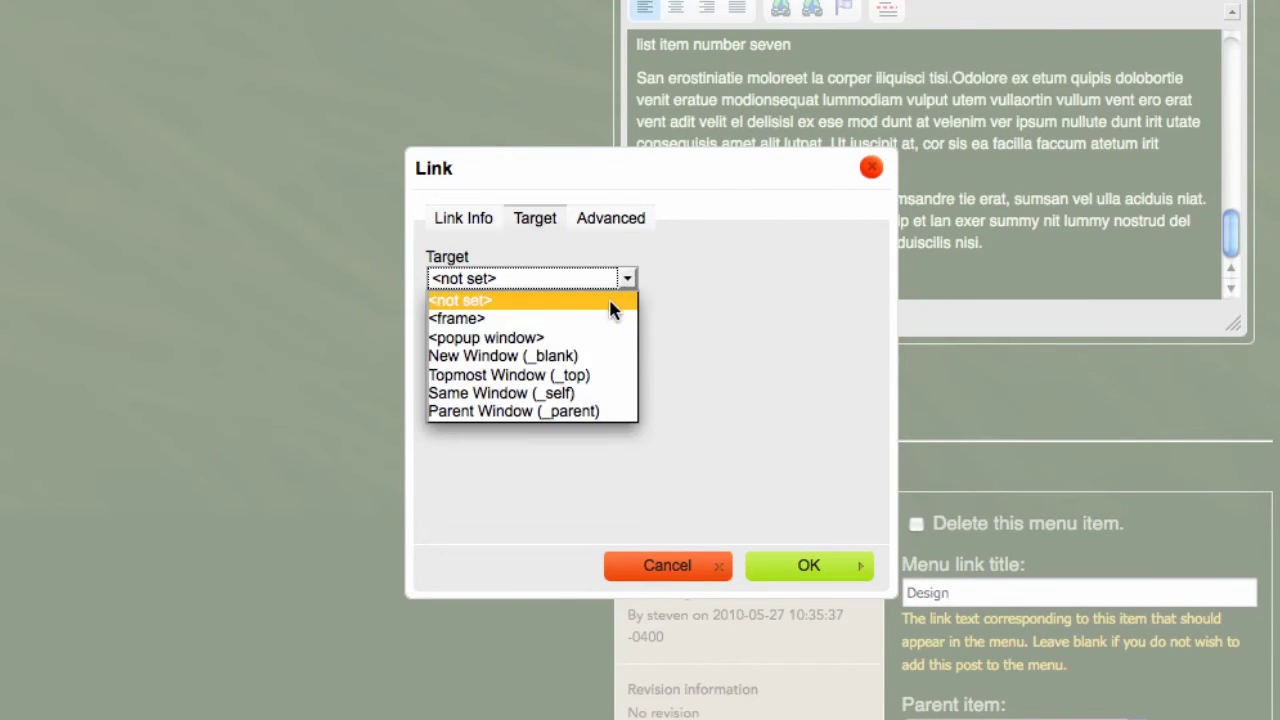
left_click(603, 361)
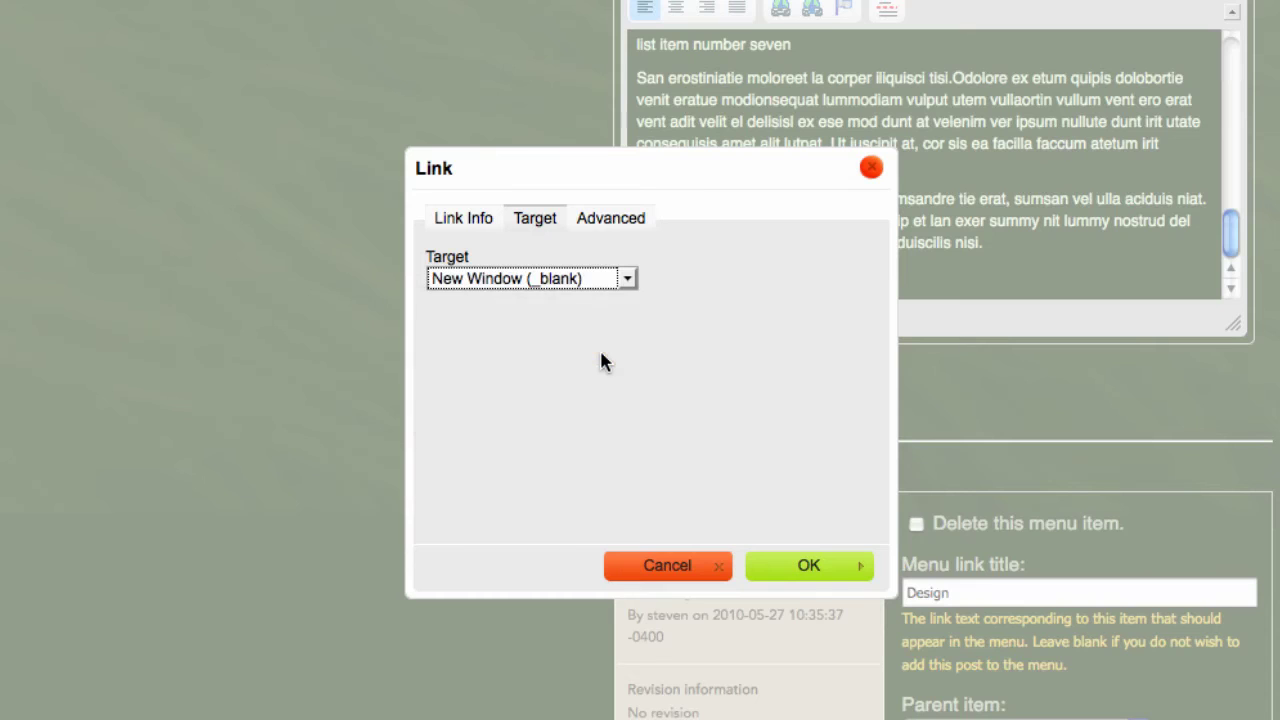
left_click(818, 568)
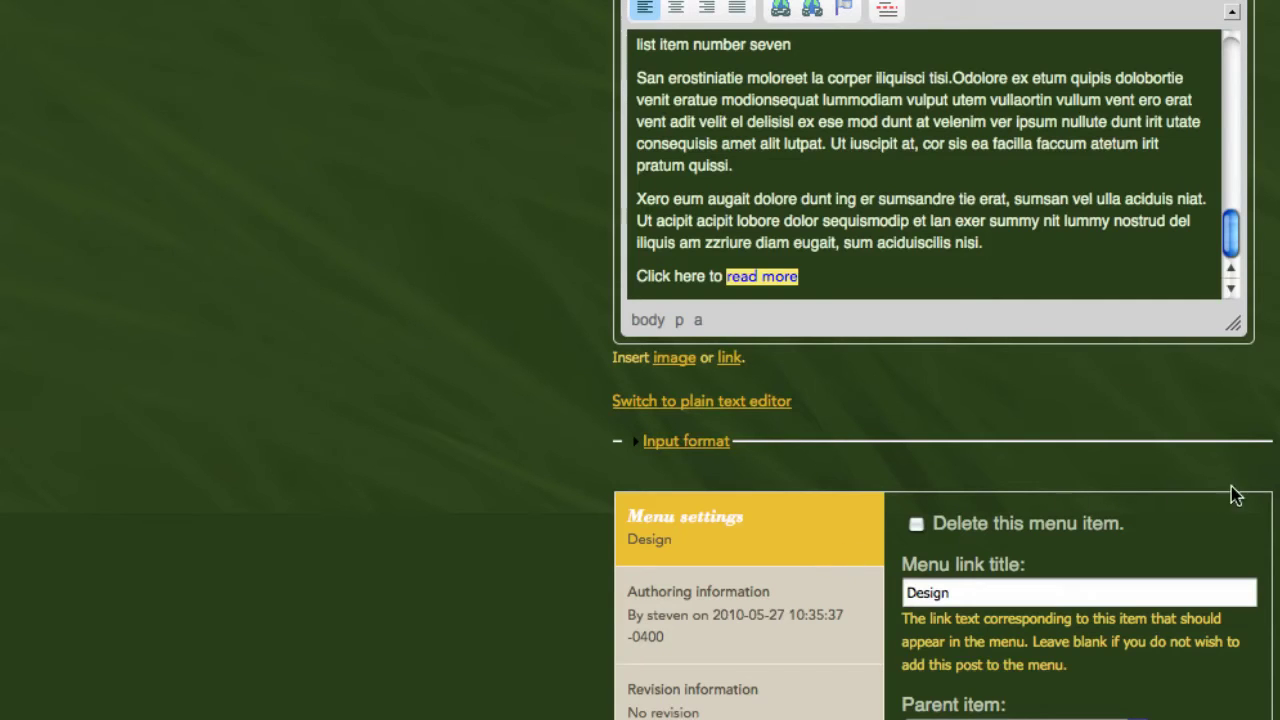
- Save the Design page again and scroll through the published body to check it
left_click(640, 689)
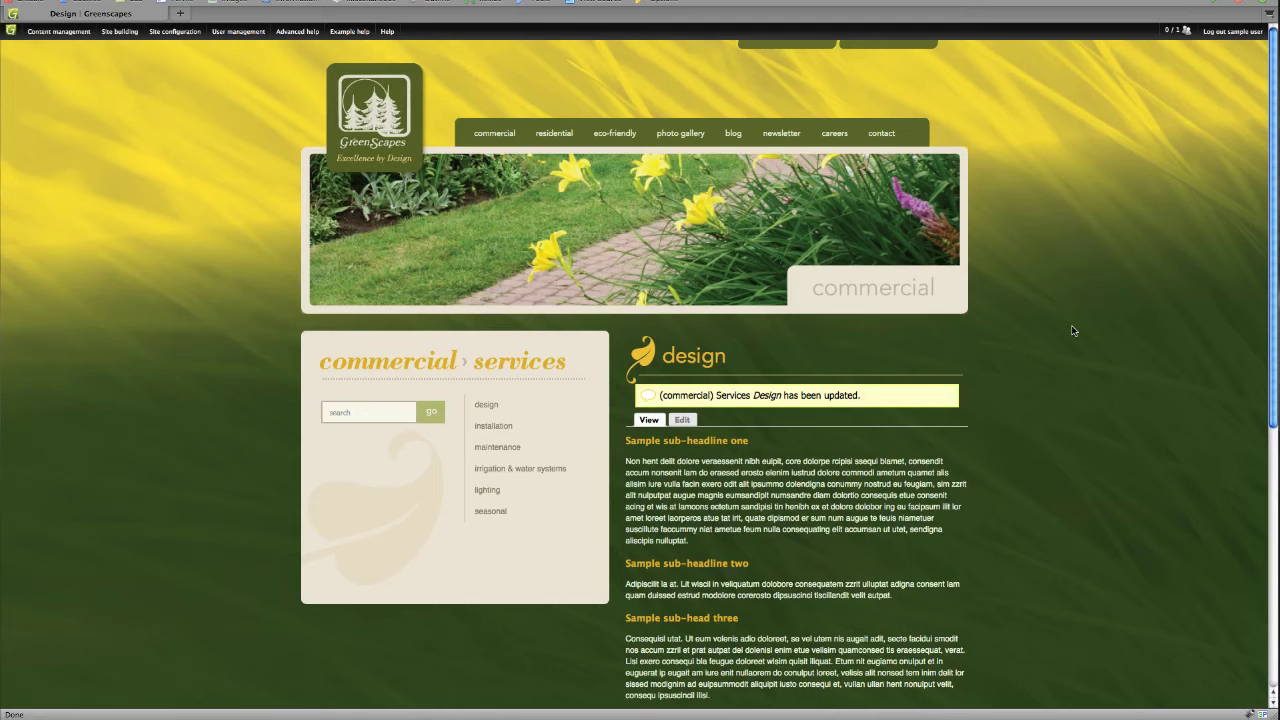
scroll(1072, 330, "down", 4)
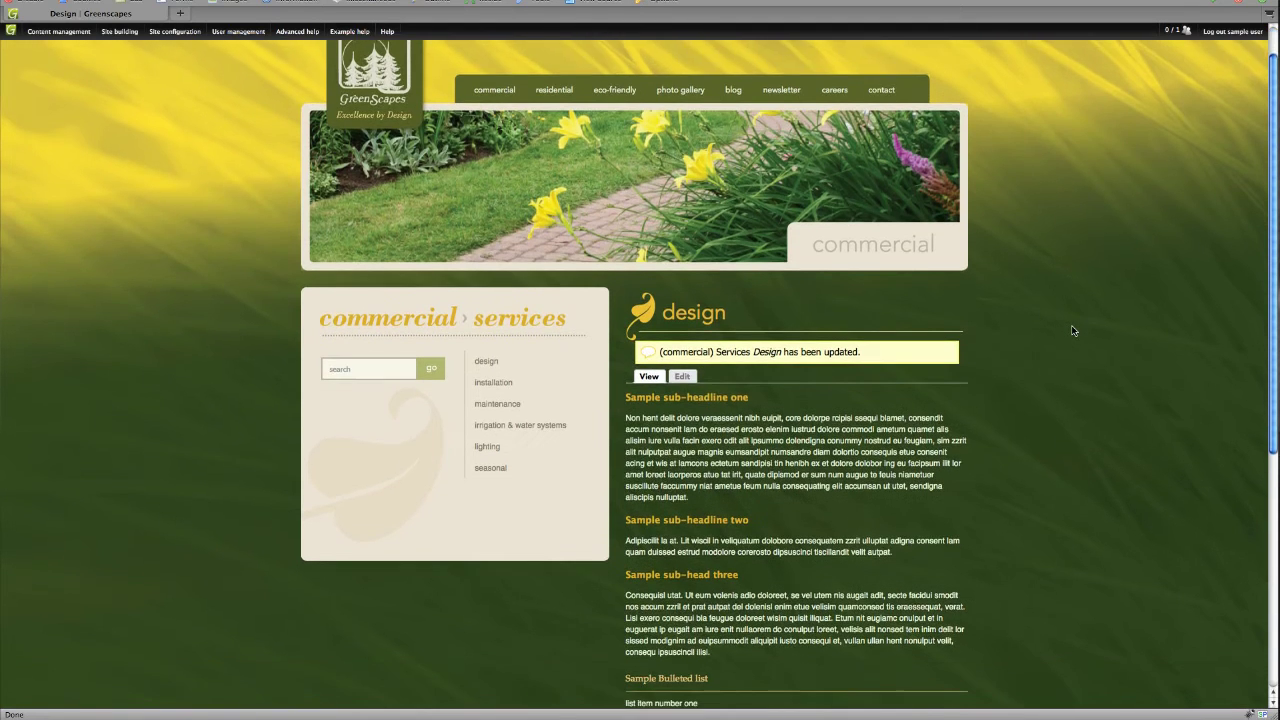
scroll(1072, 330, "down", 3)
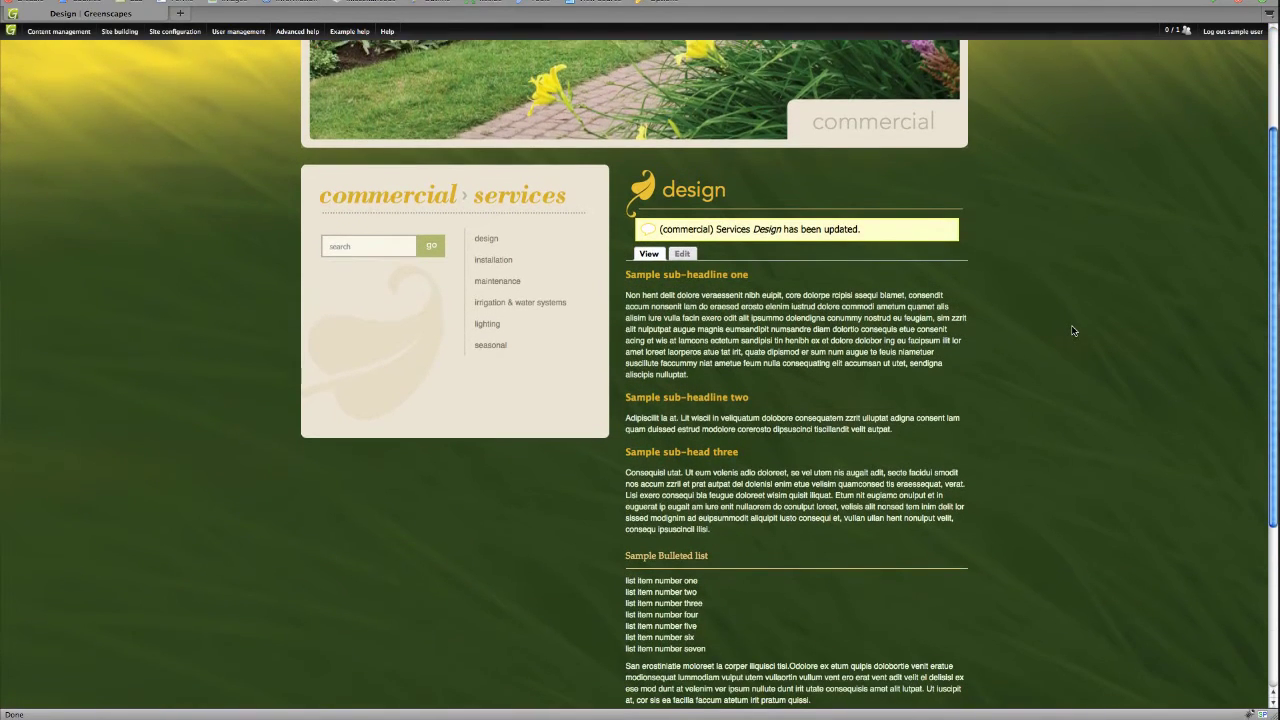
scroll(1072, 330, "down", 1)
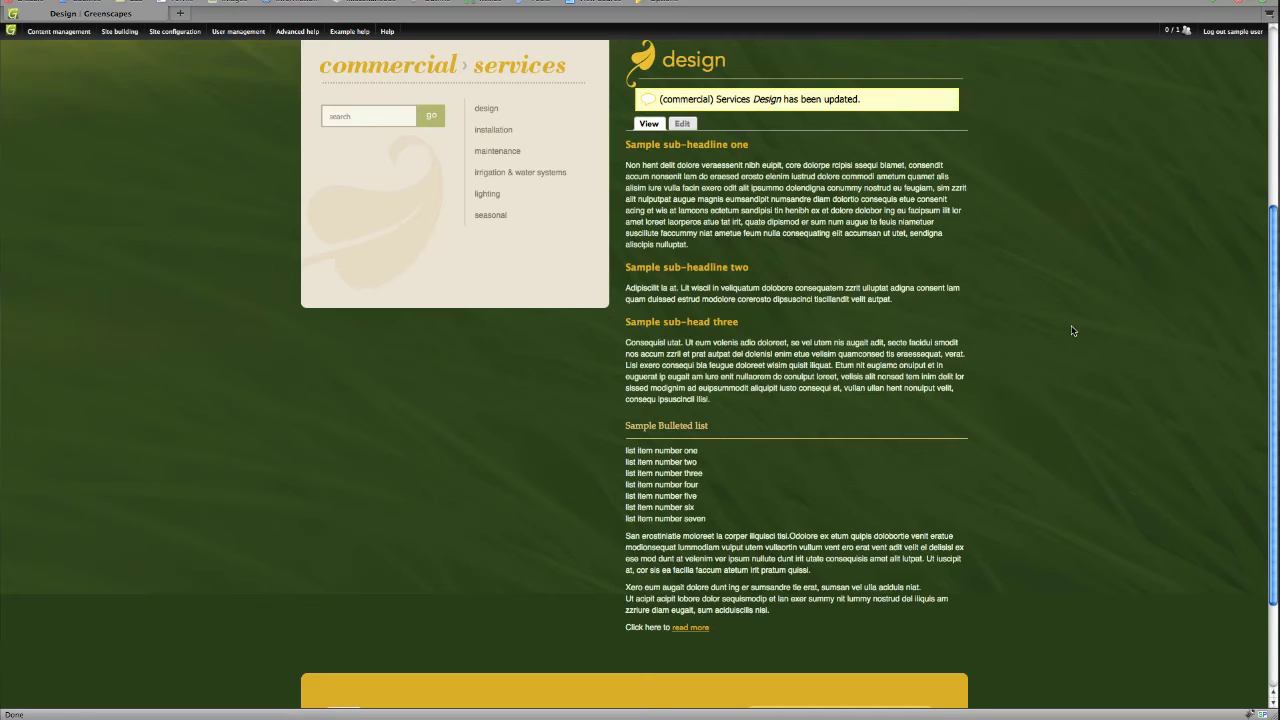
- Open the Design page's edit form and drag the Body editor taller
left_click(680, 125)
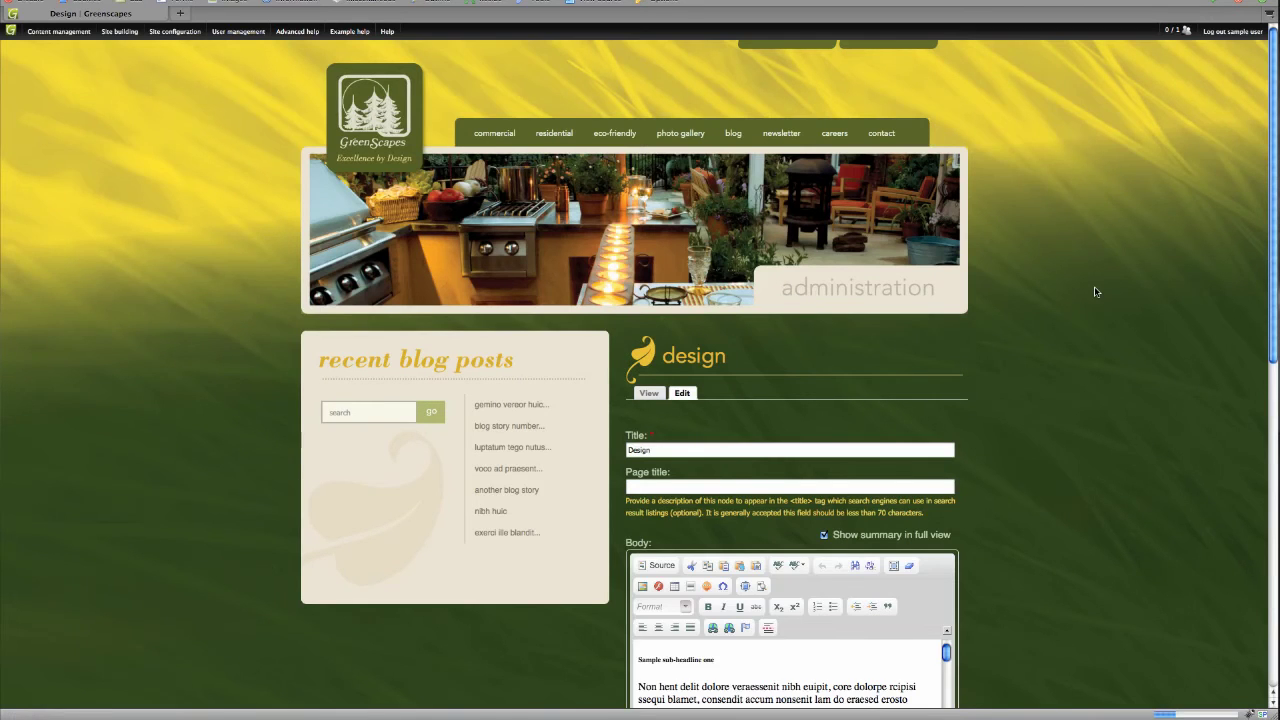
scroll(1098, 280, "down", 2)
scroll(1098, 274, "down", 6)
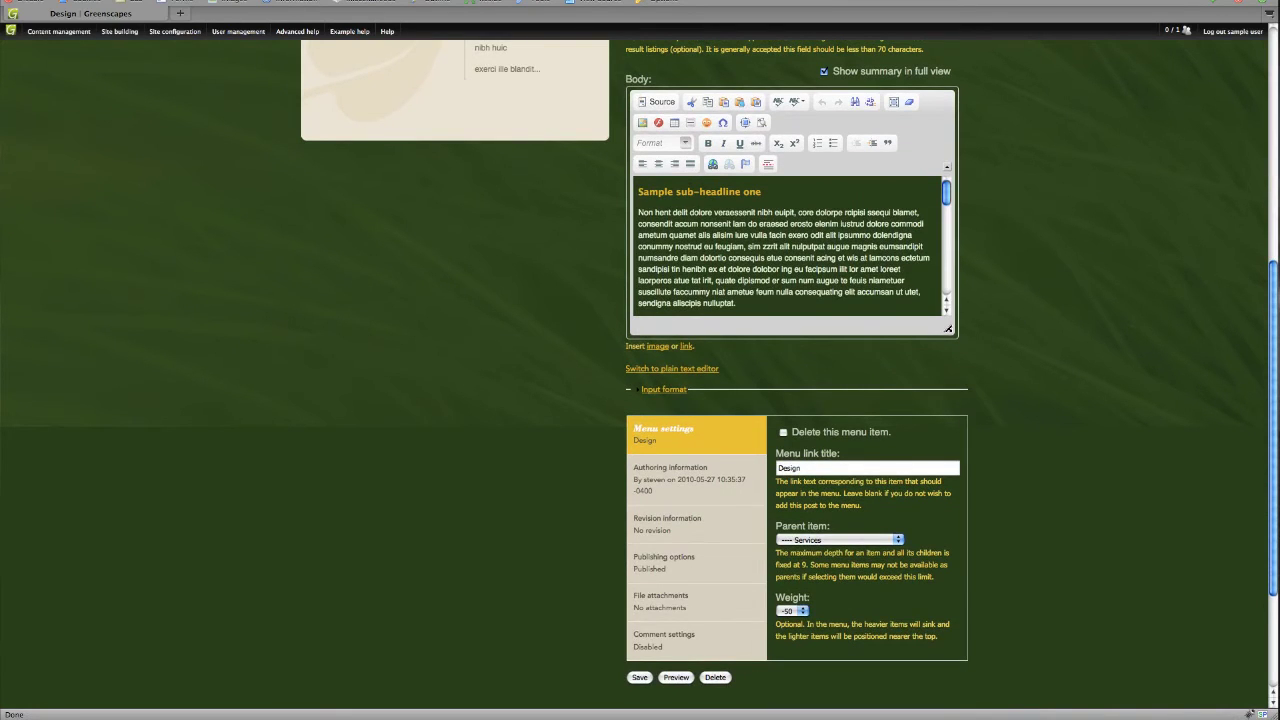
left_click_drag(947, 328, 969, 668)
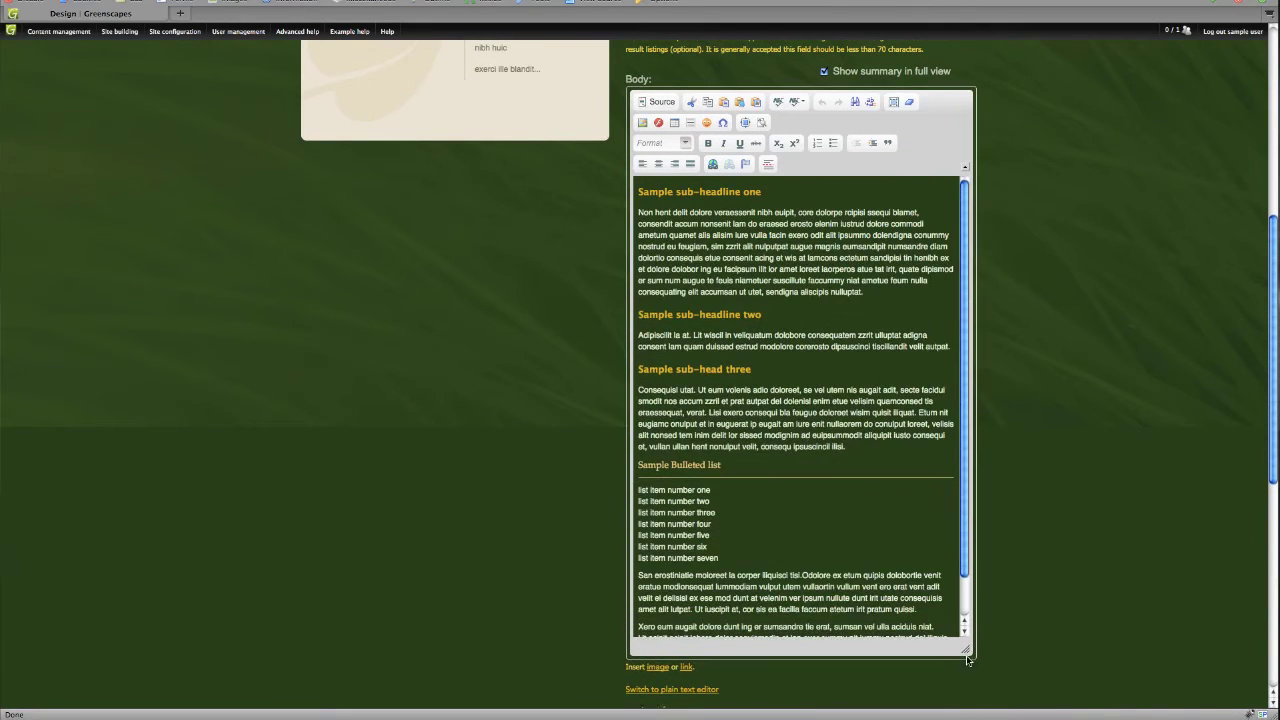
- Select the seven list item lines under Sample Bulleted list
scroll(848, 467, "down", 1)
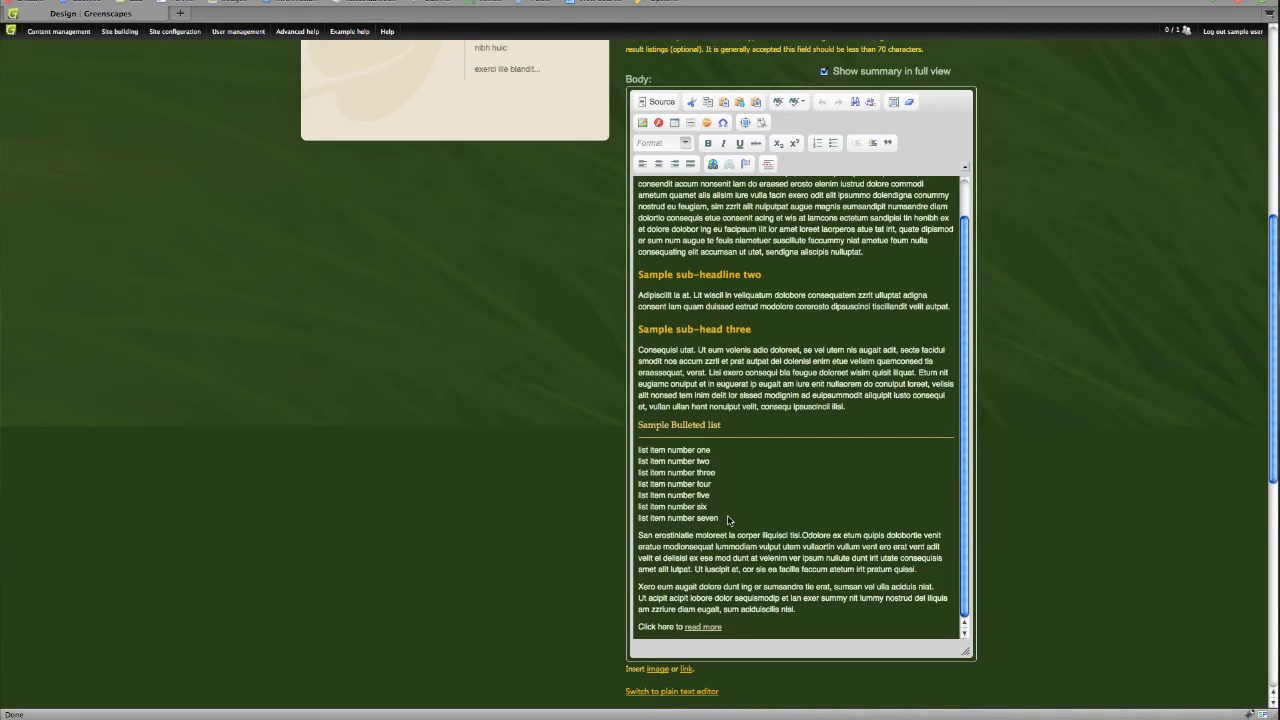
left_click_drag(727, 519, 651, 518)
left_click_drag(658, 466, 610, 321)
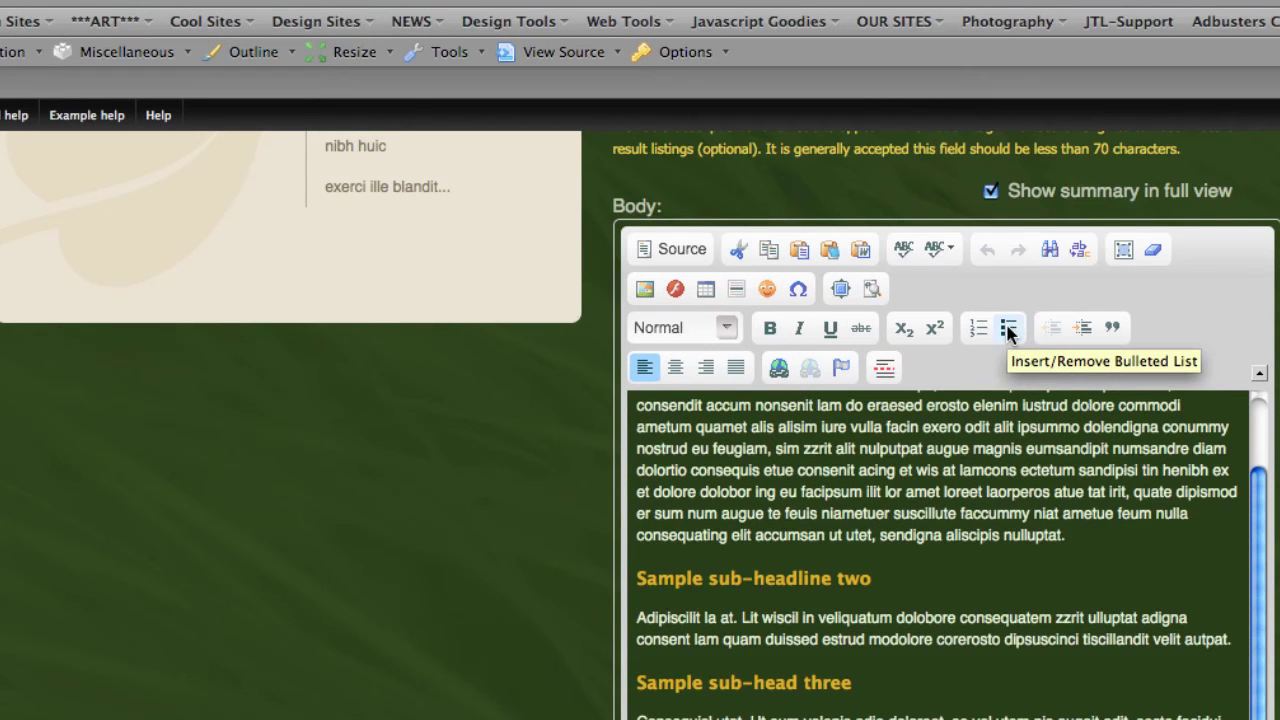
- Format the seven Sample Bulleted list items as a bulleted list, after briefly trying numbering
left_click(1008, 330)
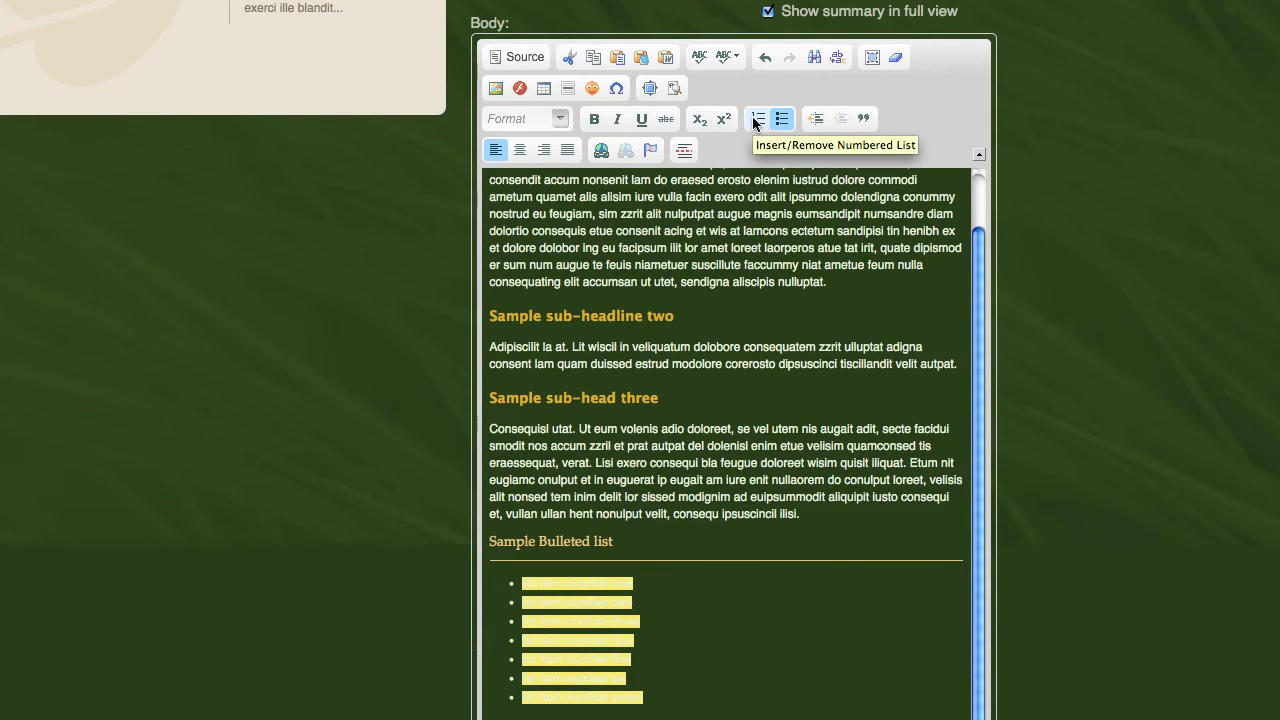
left_click(757, 119)
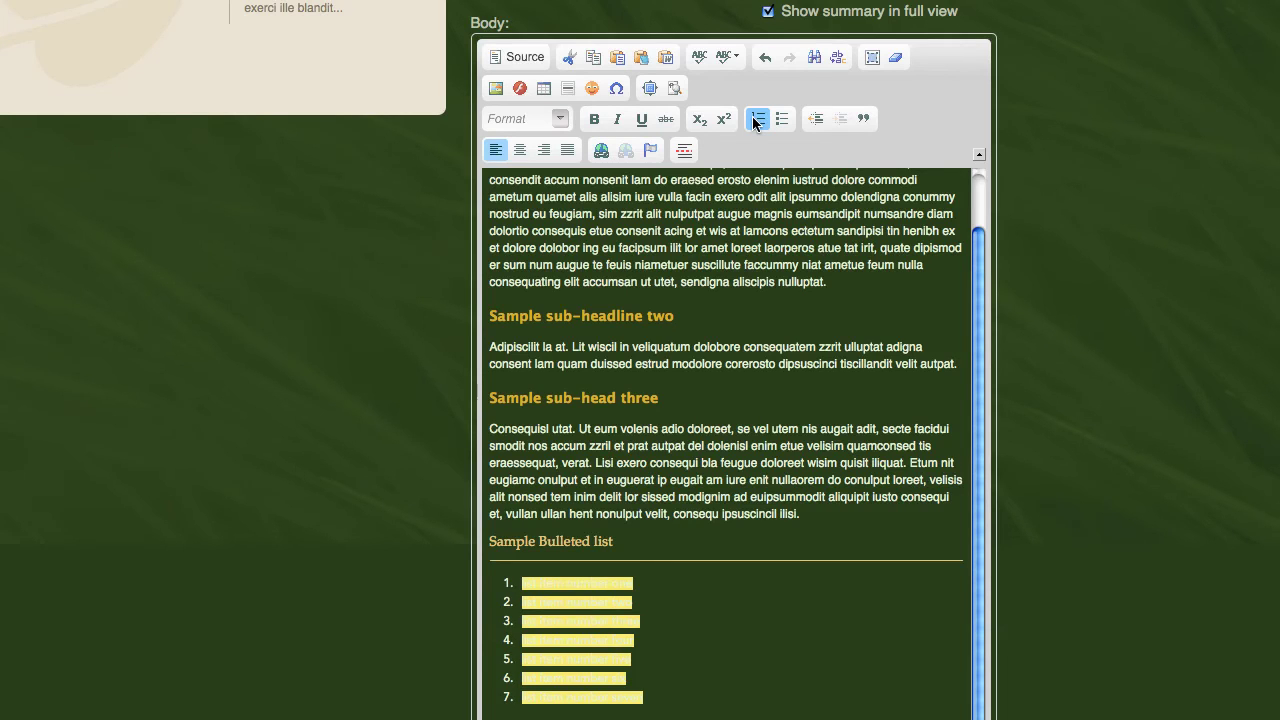
left_click(754, 120)
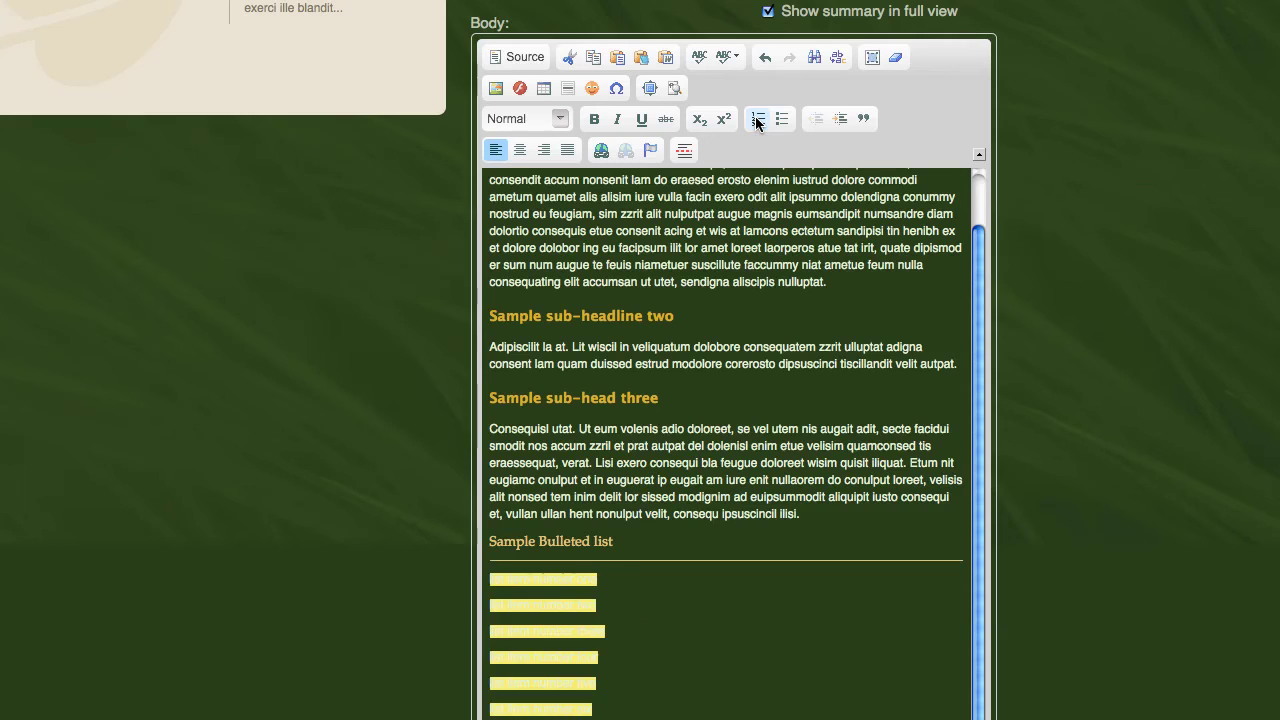
left_click(756, 121)
left_click(756, 120)
left_click(756, 120)
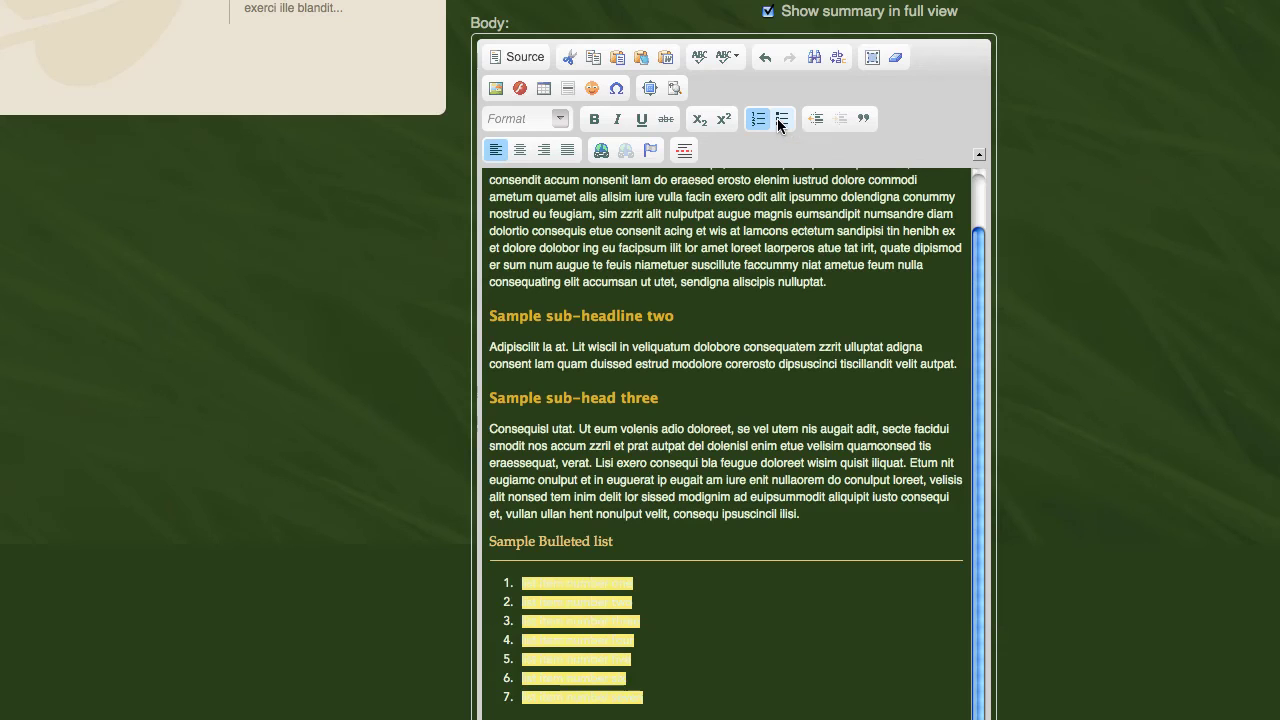
left_click(781, 120)
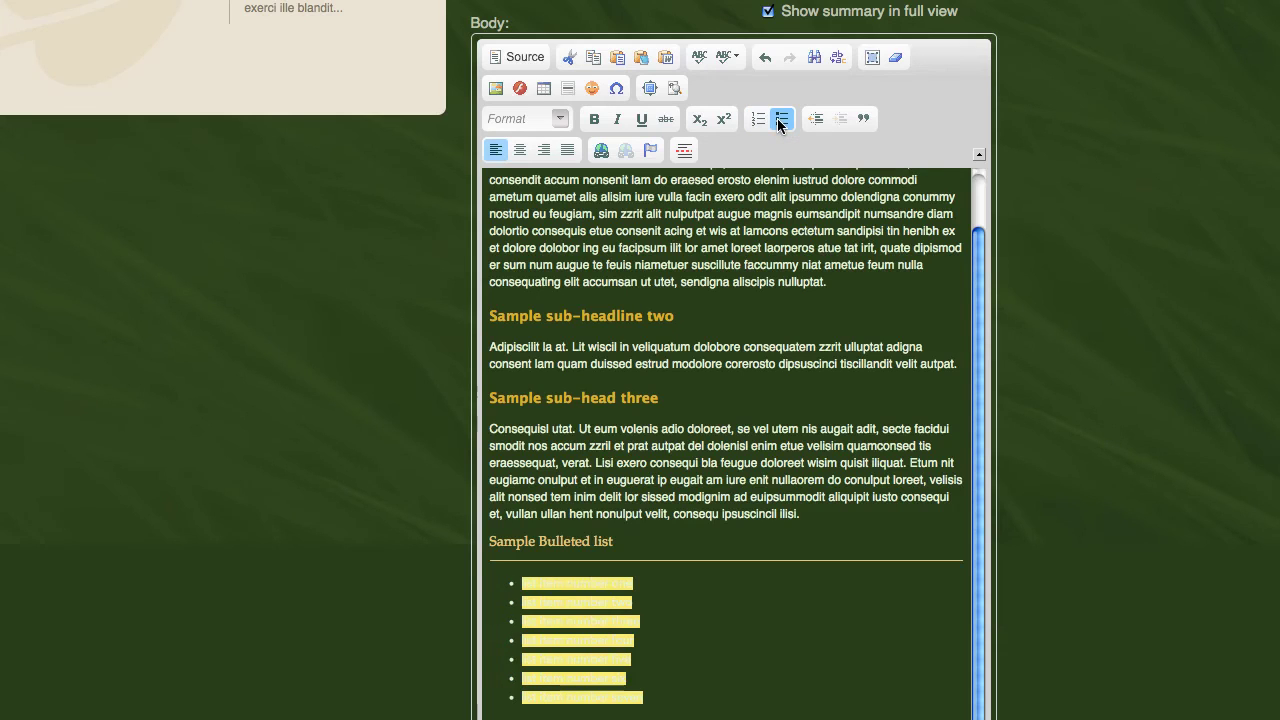
left_click(780, 640)
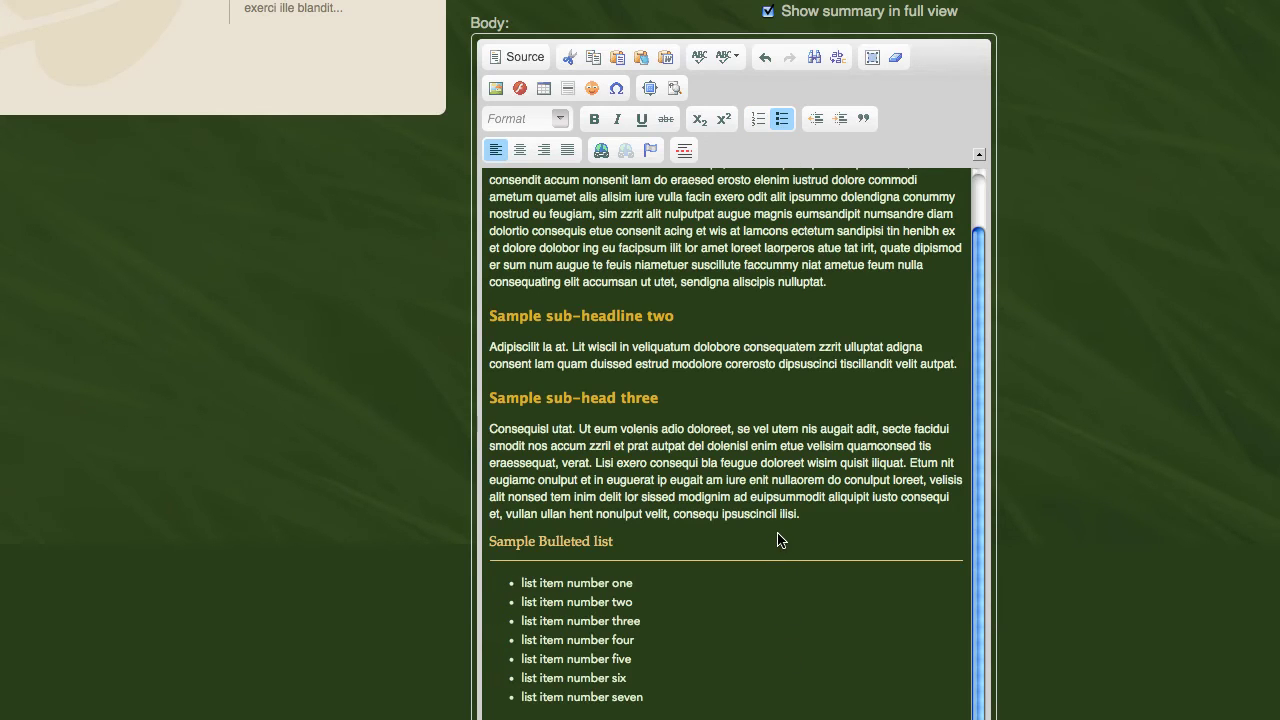
scroll(780, 540, "down", 5)
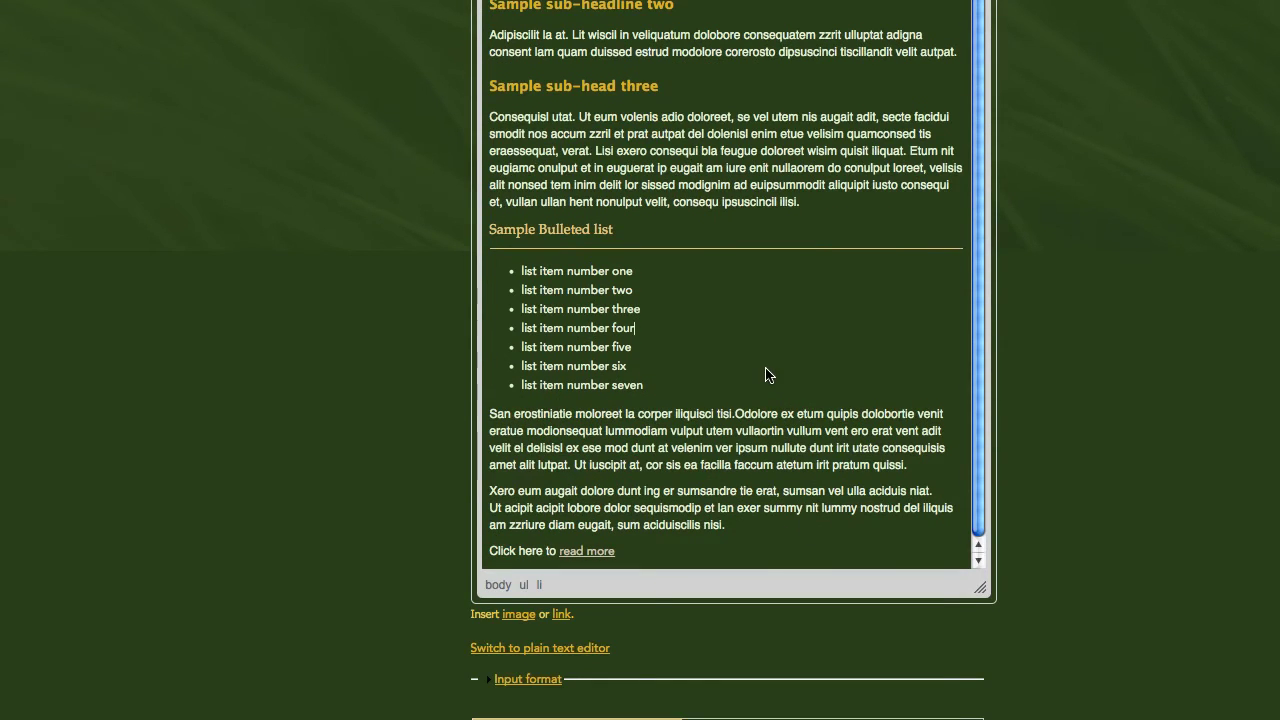
- Save the Design page and scroll the live view to check the seven bulleted items
scroll(1089, 318, "down", 3)
scroll(1089, 318, "down", 4)
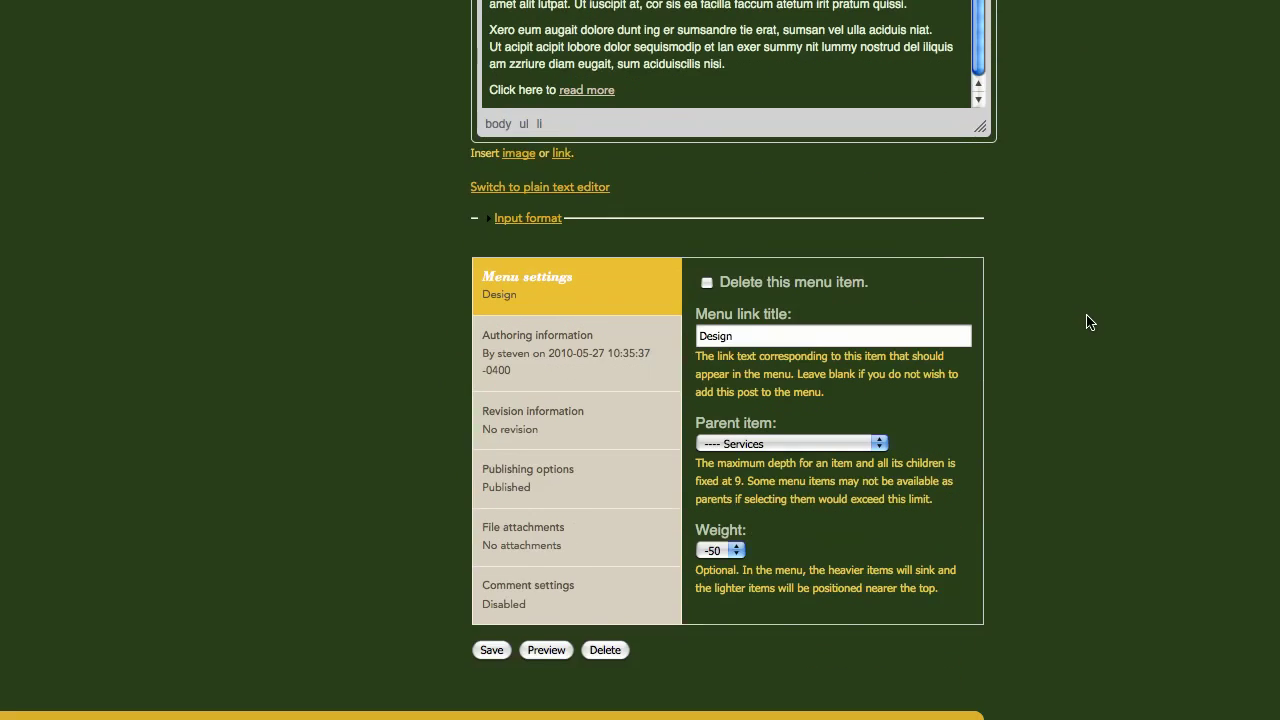
left_click(492, 651)
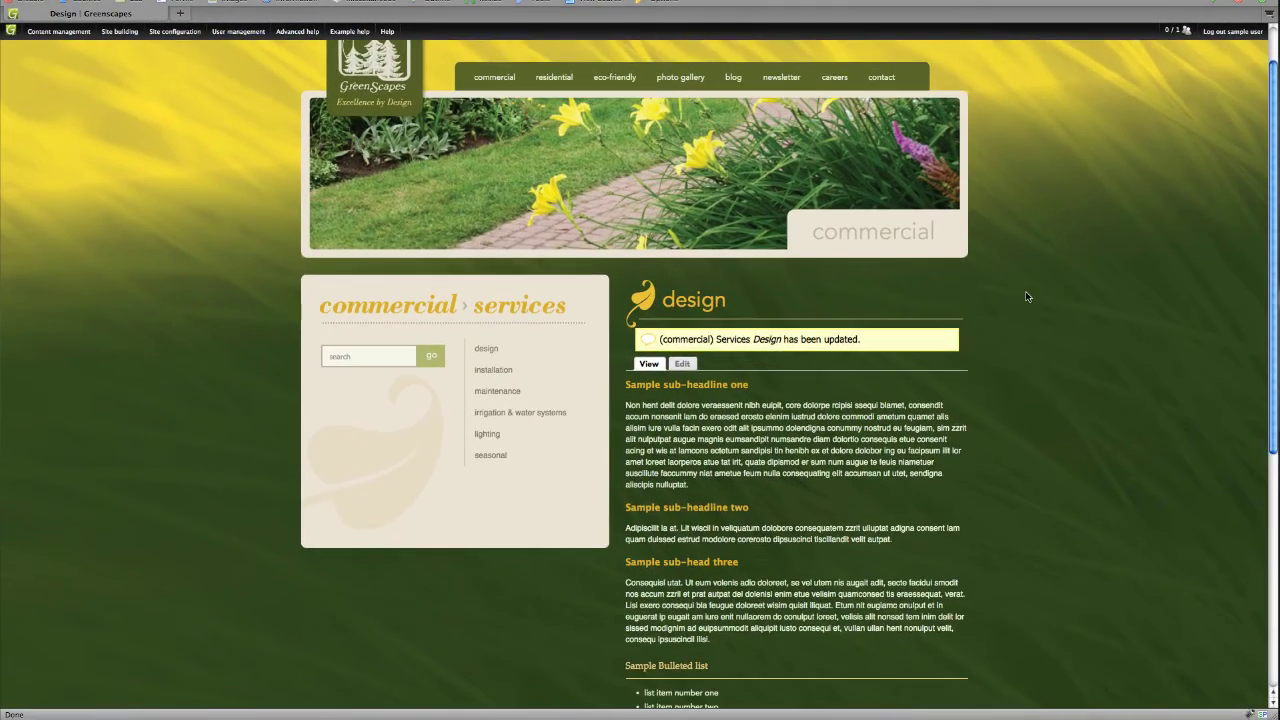
scroll(1026, 296, "down", 5)
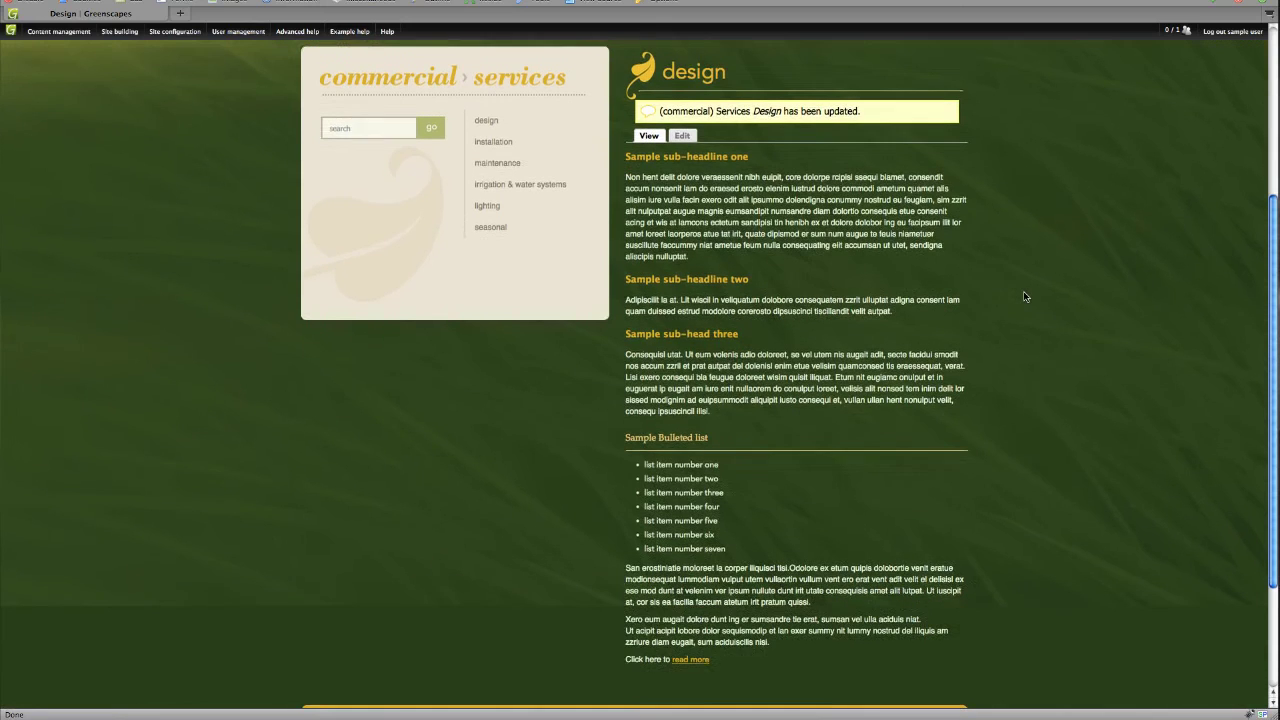
scroll(1023, 297, "down", 1)
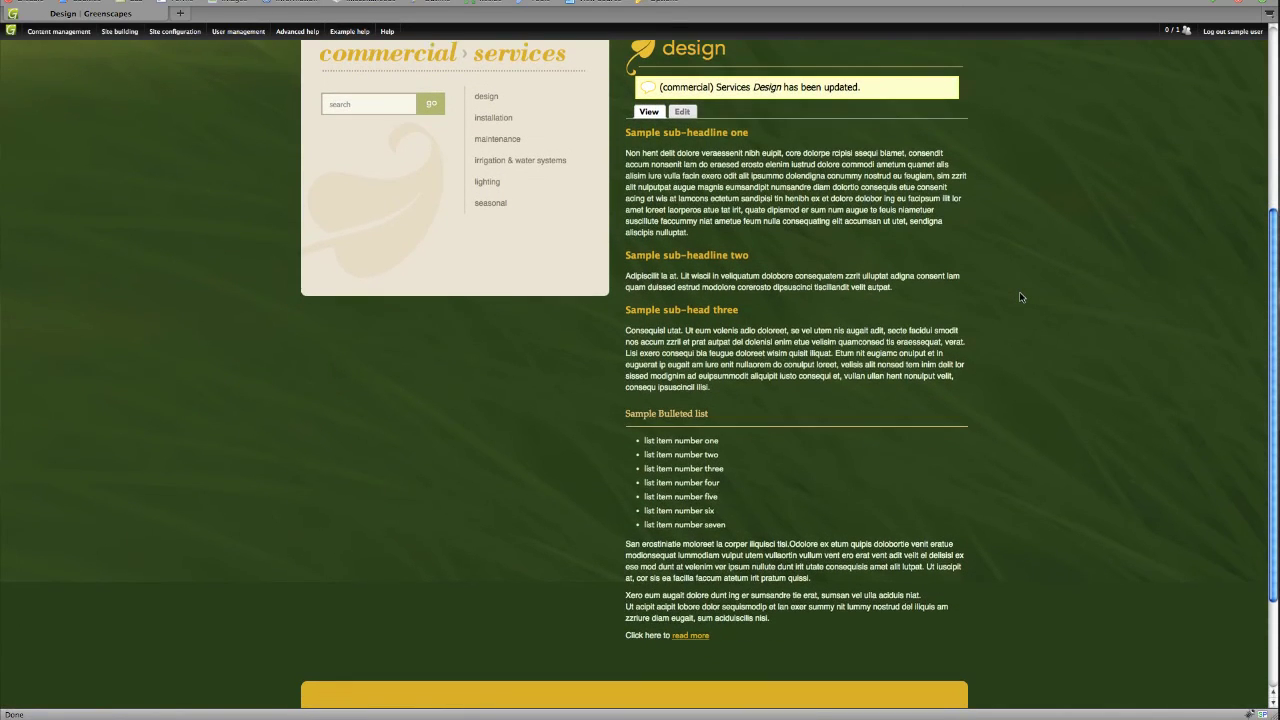
scroll(1021, 297, "down", 1)
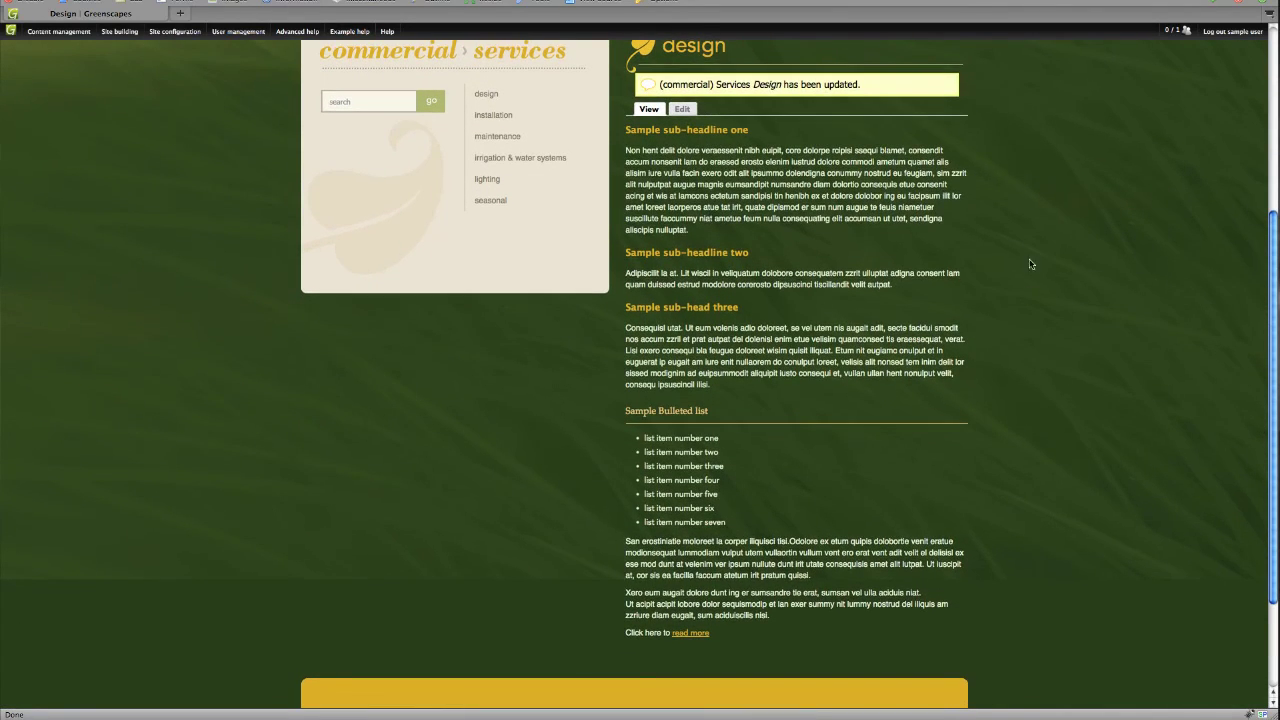
- Confirm 'read more' opens Sevell + Sevell in a new tab, then switch back to the Design tab
left_click(688, 633)
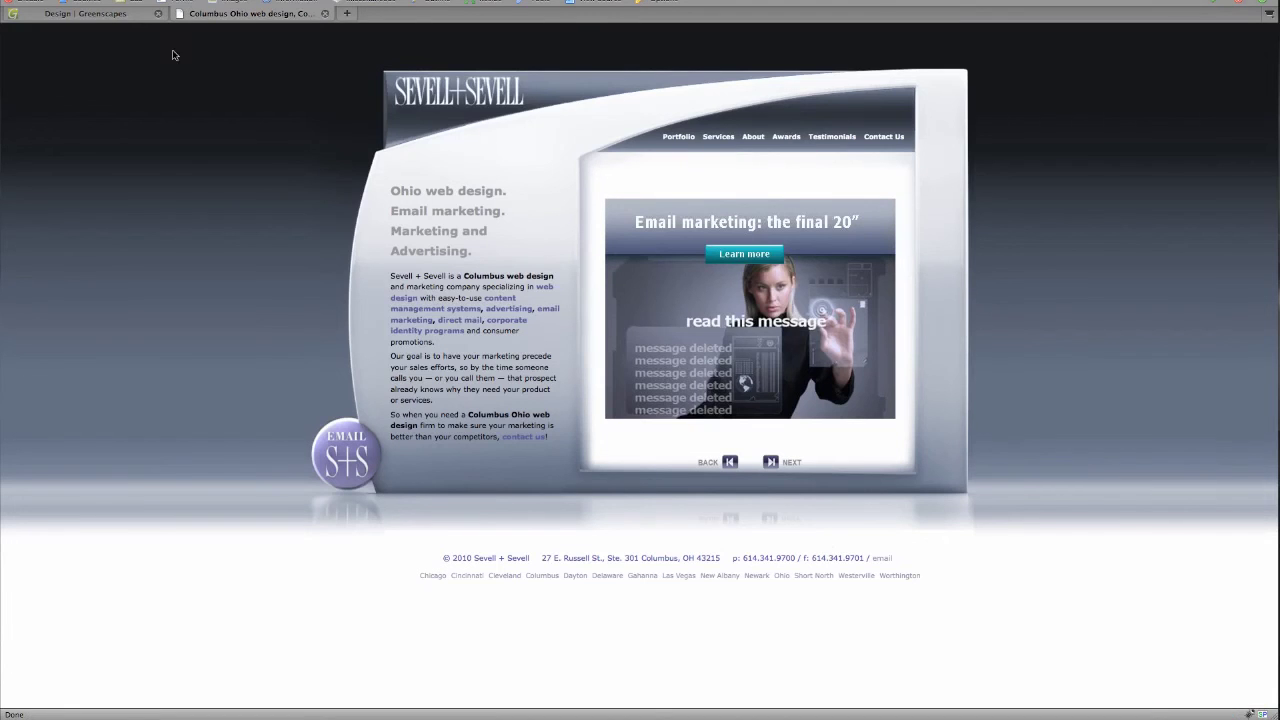
left_click(139, 20)
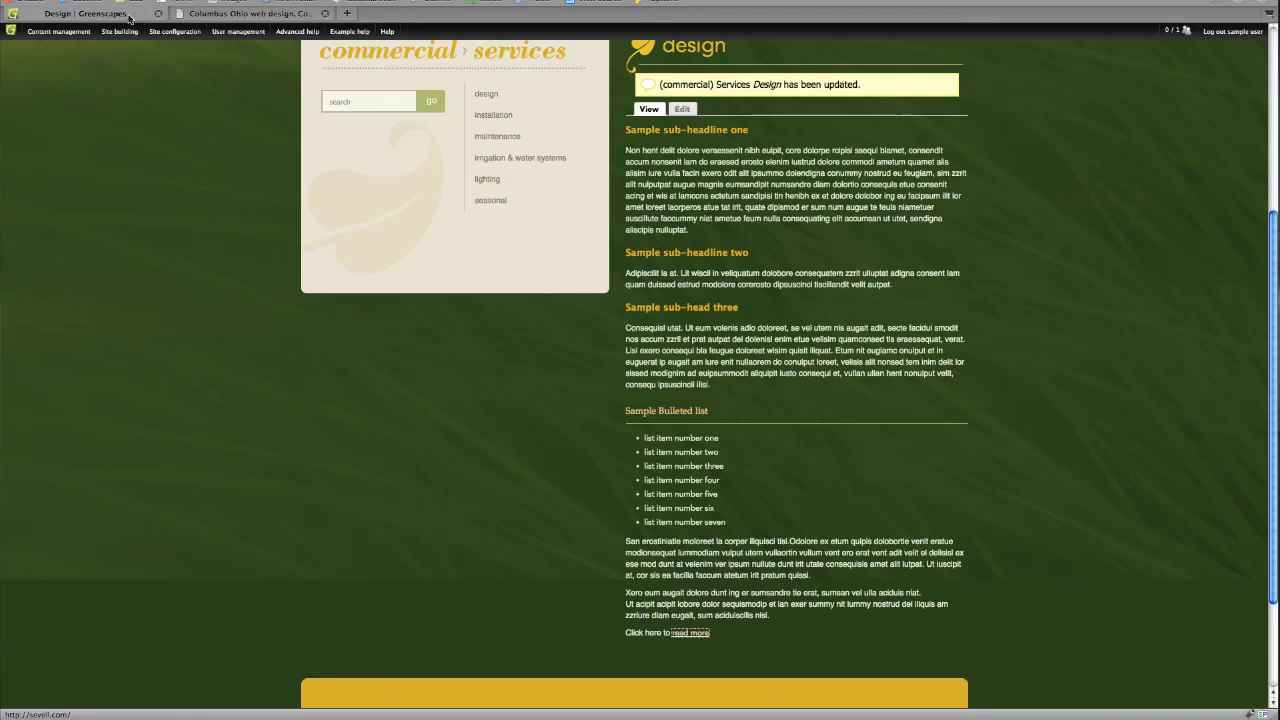
left_click(215, 18)
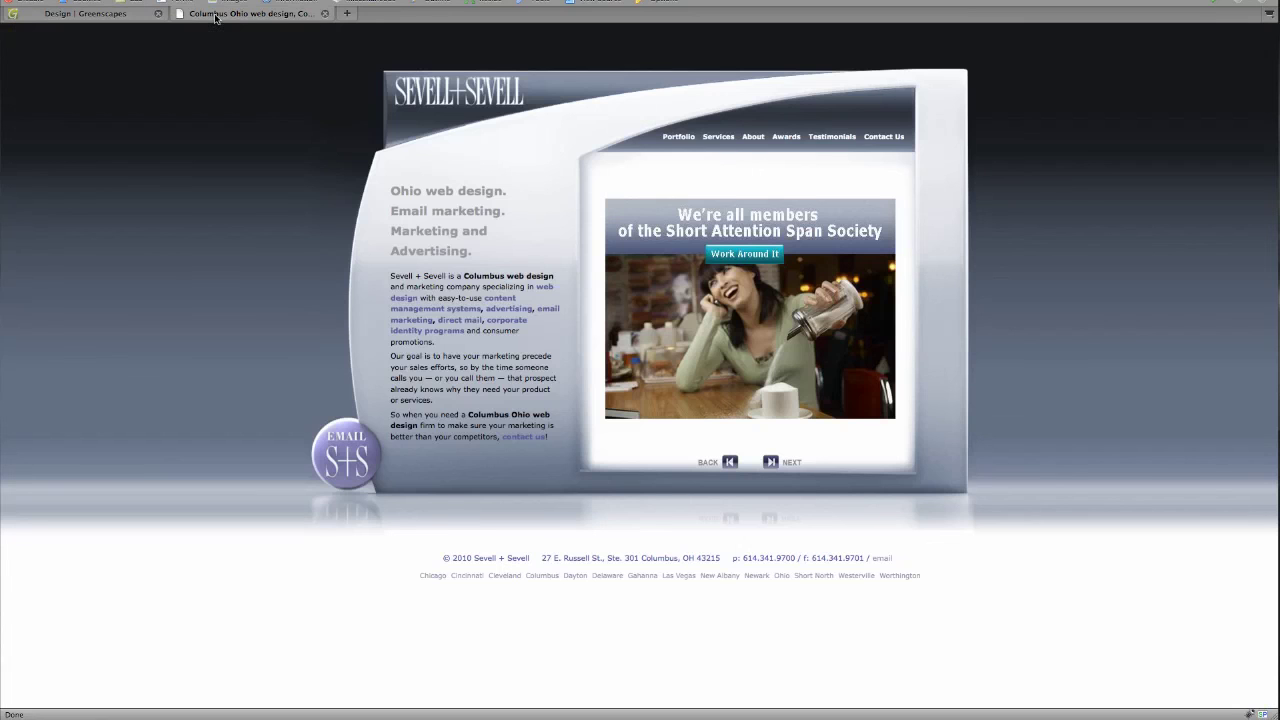
left_click(128, 16)
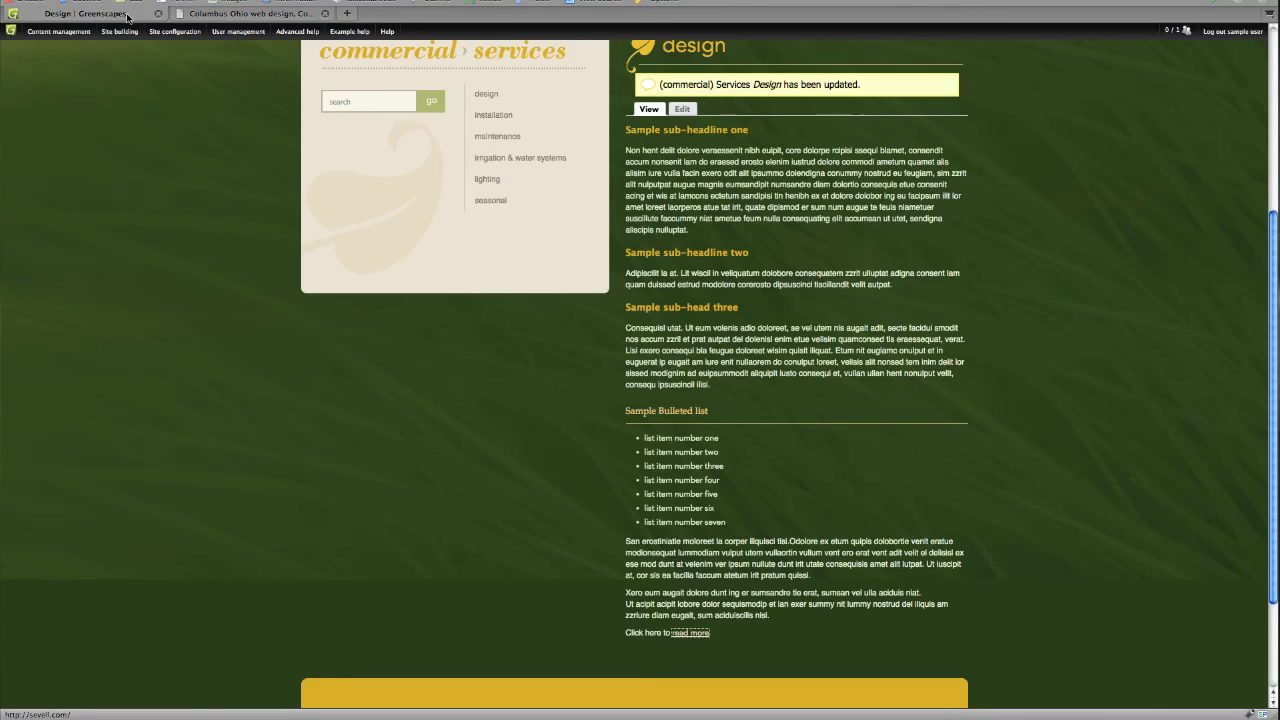